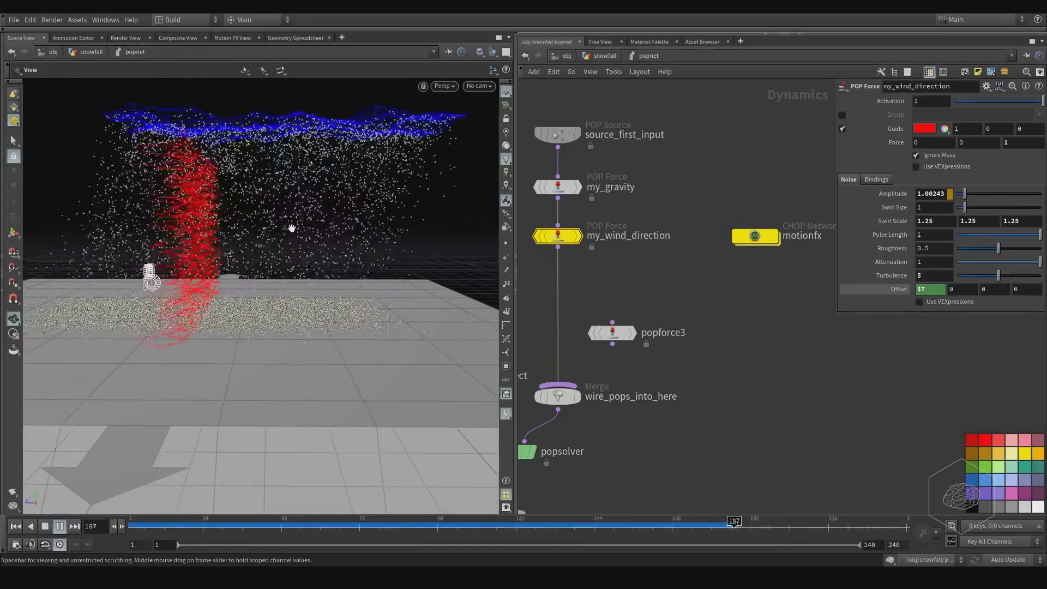
Play back the snowfall simulation from several view angles and examine the popnet nodes down to the output
{"action": "mouse_move", "coordinate": [290, 227]}
{"action": "left_mouse_down"}
{"action": "mouse_move", "coordinate": [327, 231]}
{"action": "mouse_move", "coordinate": [308, 227]}
{"action": "left_mouse_up"}
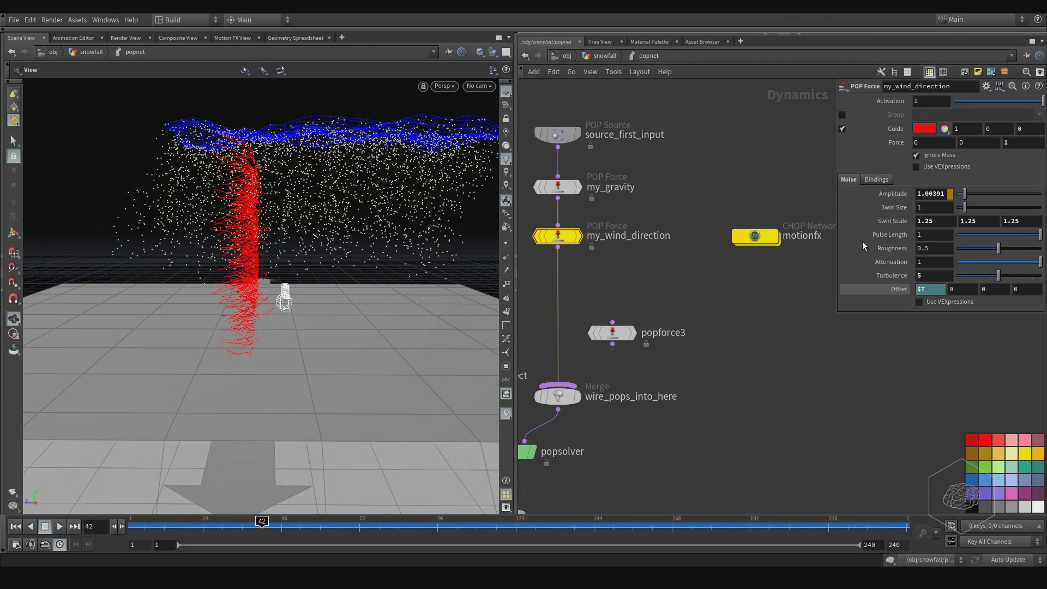
{"action": "middle_click_drag", "start_coordinate": [627, 236], "coordinate": [688, 240]}
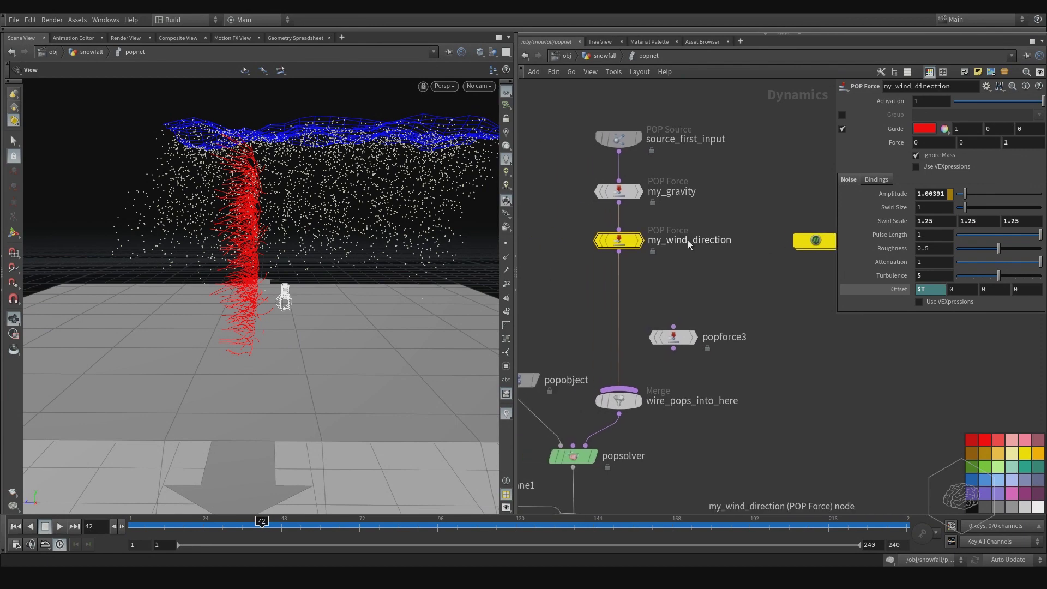
{"action": "middle_click_drag", "start_coordinate": [243, 194], "coordinate": [209, 210]}
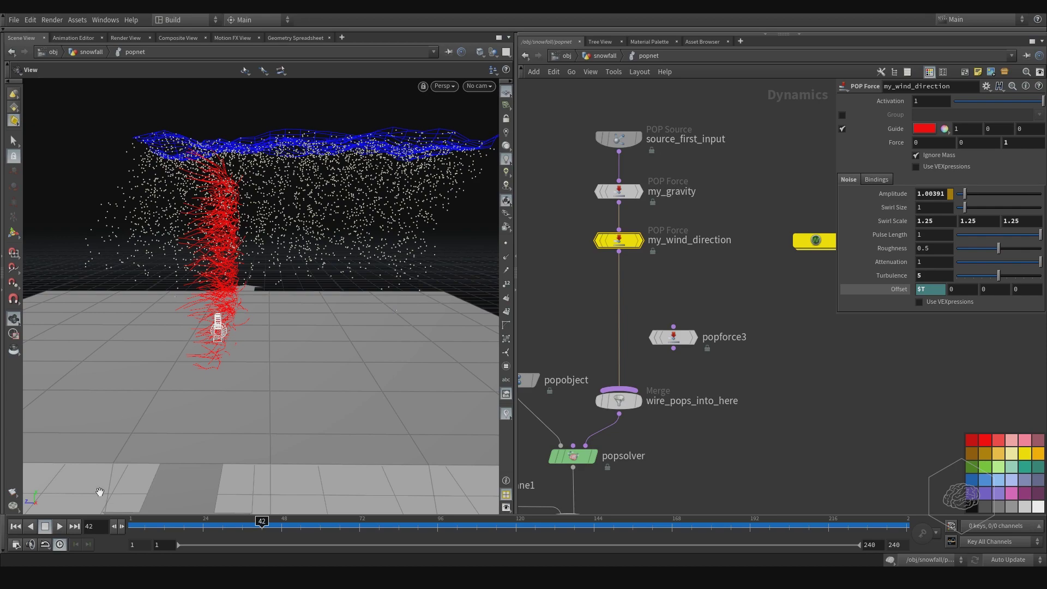
{"action": "left_click", "coordinate": [59, 527]}
{"action": "left_click_drag", "start_coordinate": [194, 526], "coordinate": [303, 526]}
{"action": "middle_click_drag", "start_coordinate": [623, 336], "coordinate": [673, 218]}
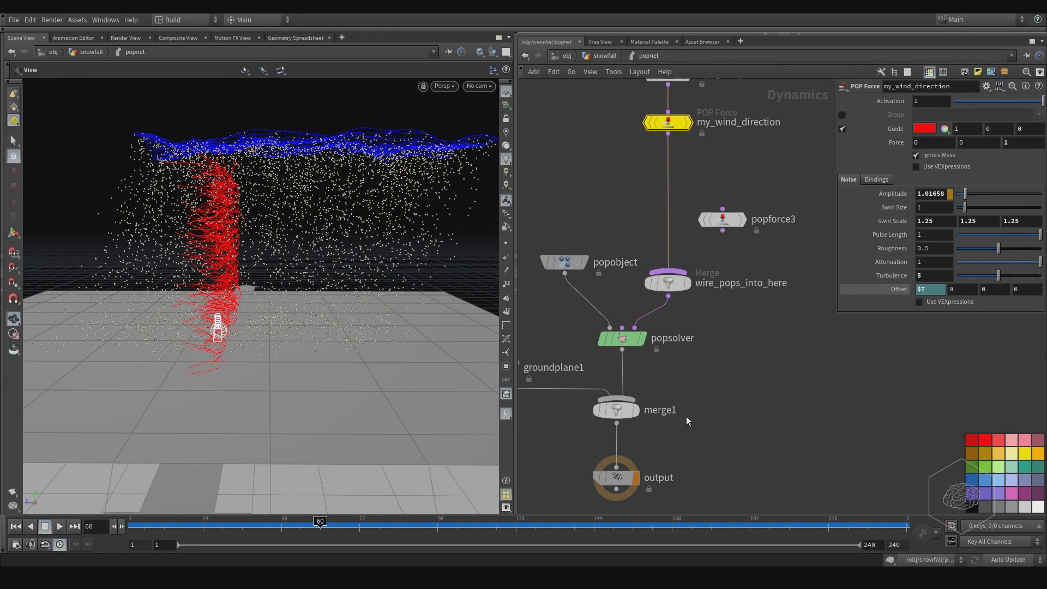
{"action": "left_click", "coordinate": [616, 409]}
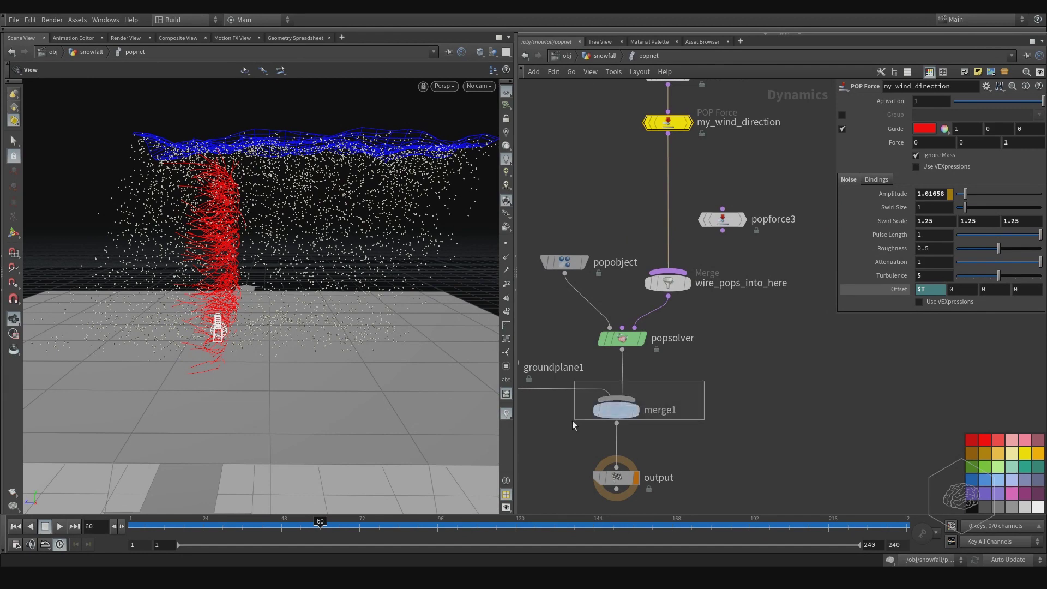
{"action": "left_click", "coordinate": [634, 482]}
{"action": "left_click_drag", "start_coordinate": [139, 533], "coordinate": [112, 530]}
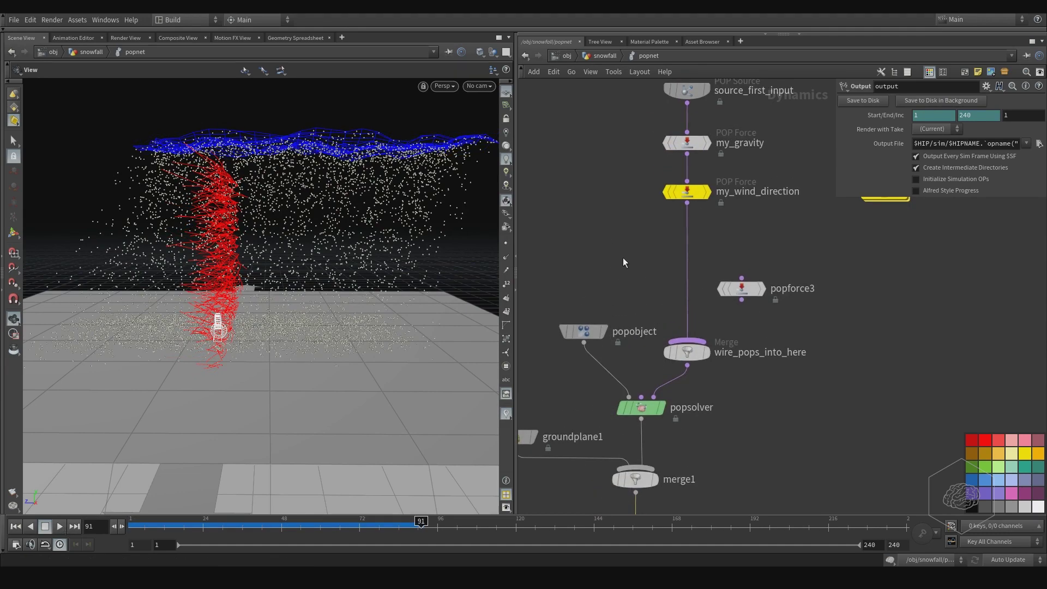
Move source_first_input aside and insert a Switch node on the wire between it and my_gravity
{"action": "middle_click_drag", "start_coordinate": [625, 247], "coordinate": [622, 302]}
{"action": "left_click", "coordinate": [689, 184]}
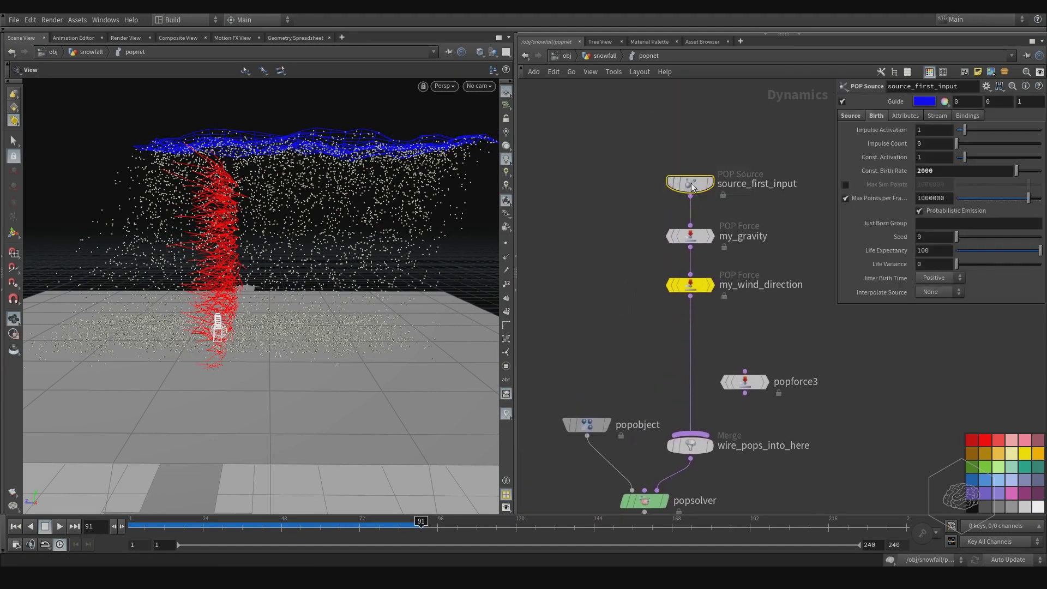
{"action": "left_click_drag", "start_coordinate": [689, 183], "coordinate": [601, 148]}
{"action": "key", "text": "Tab"}
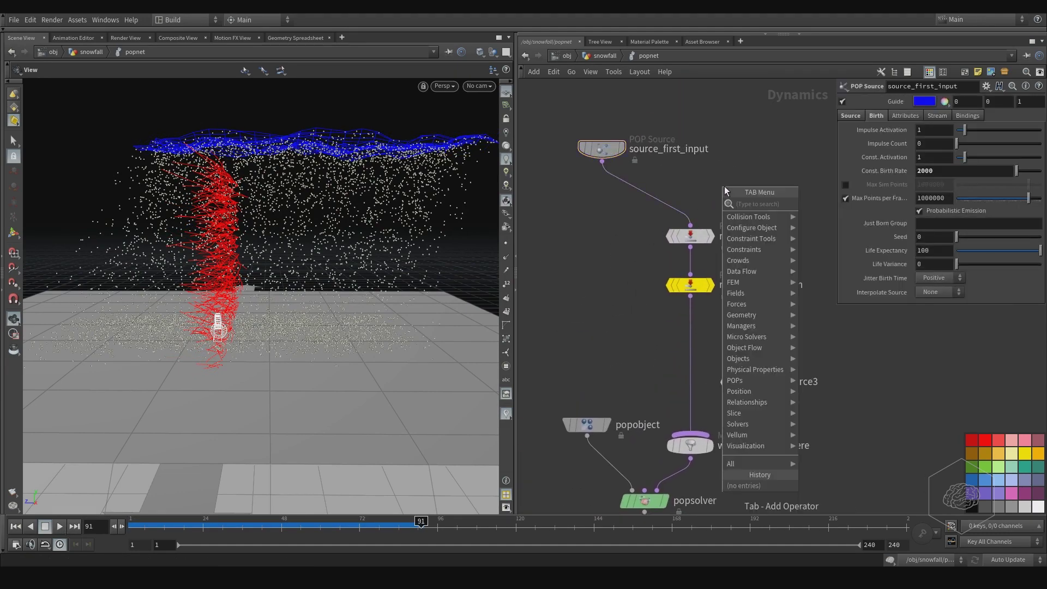
{"action": "type", "text": "swc"}
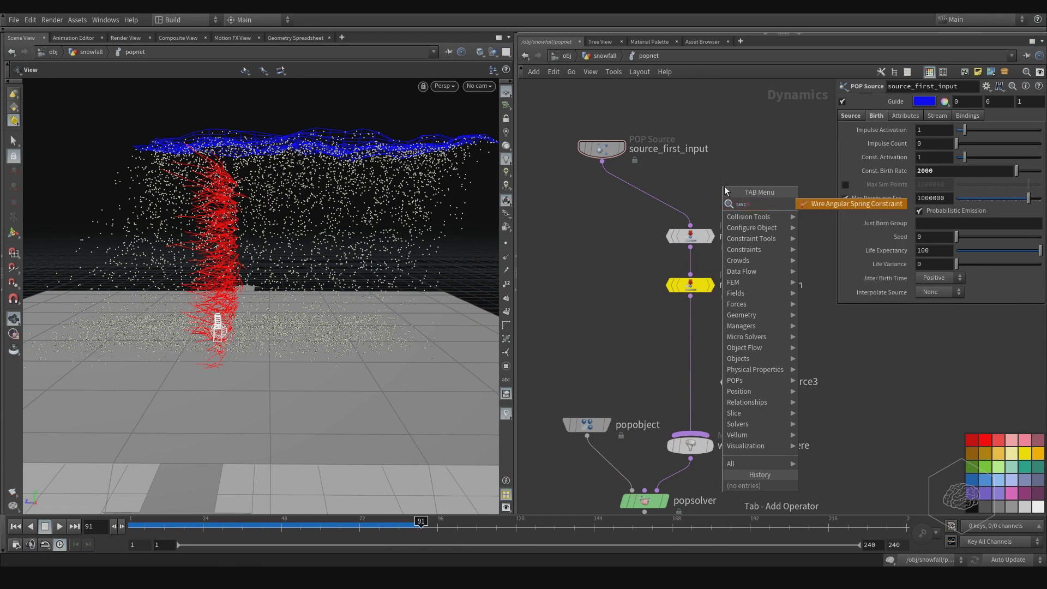
{"action": "key", "text": "BackSpace"}
{"action": "key", "text": "Return"}
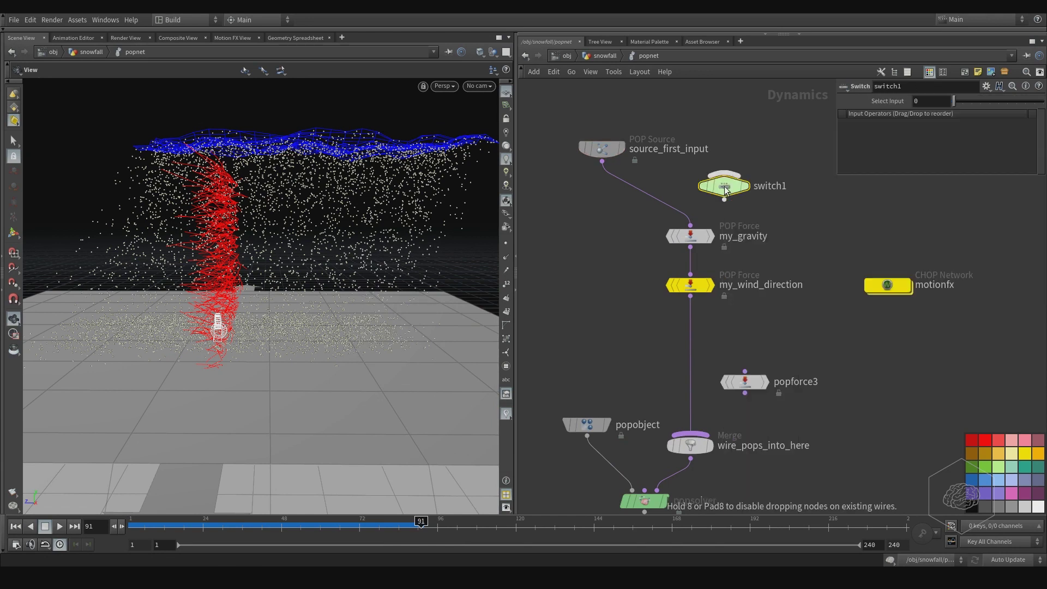
{"action": "left_click", "coordinate": [690, 204]}
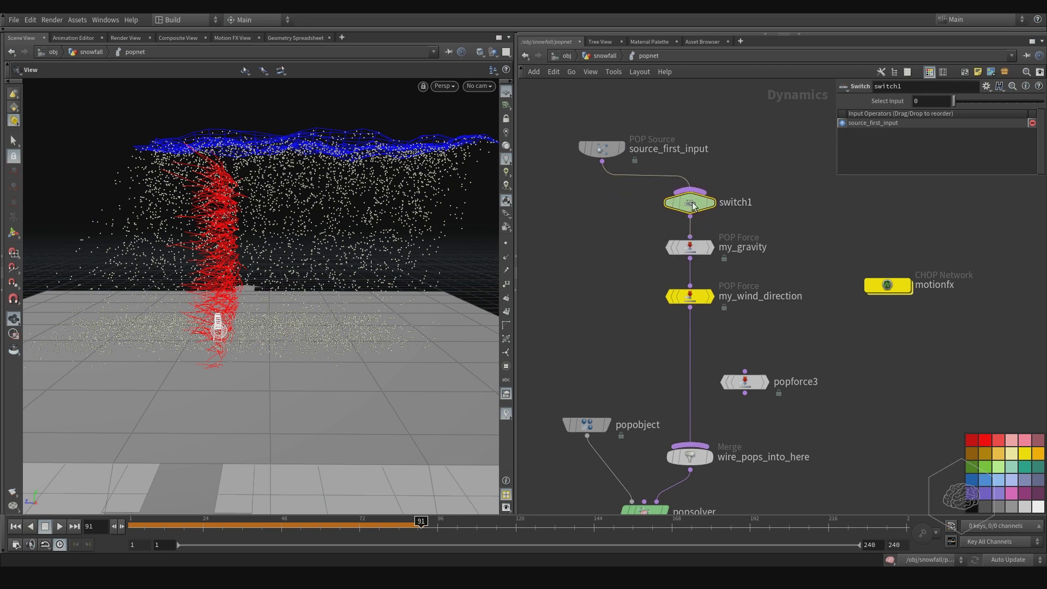
Duplicate the source_first_input node beside the original and wire the copy into switch1 as another input
{"action": "left_click", "coordinate": [611, 149]}
{"action": "left_click_drag", "start_coordinate": [605, 150], "coordinate": [767, 149], "text": "alt"}
{"action": "left_click", "coordinate": [766, 162]}
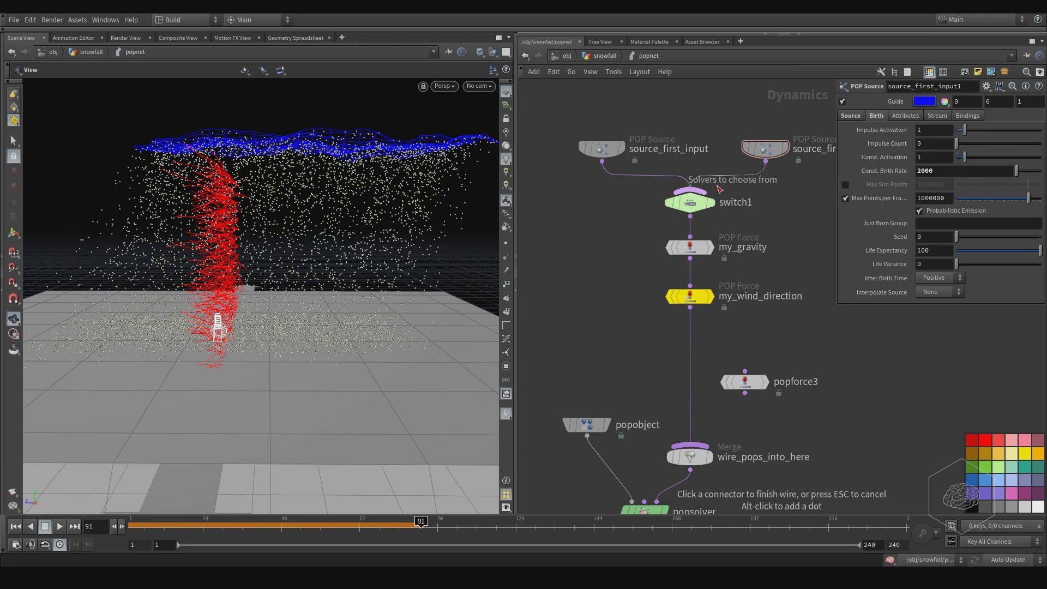
{"action": "left_click", "coordinate": [770, 201]}
{"action": "left_click", "coordinate": [717, 198]}
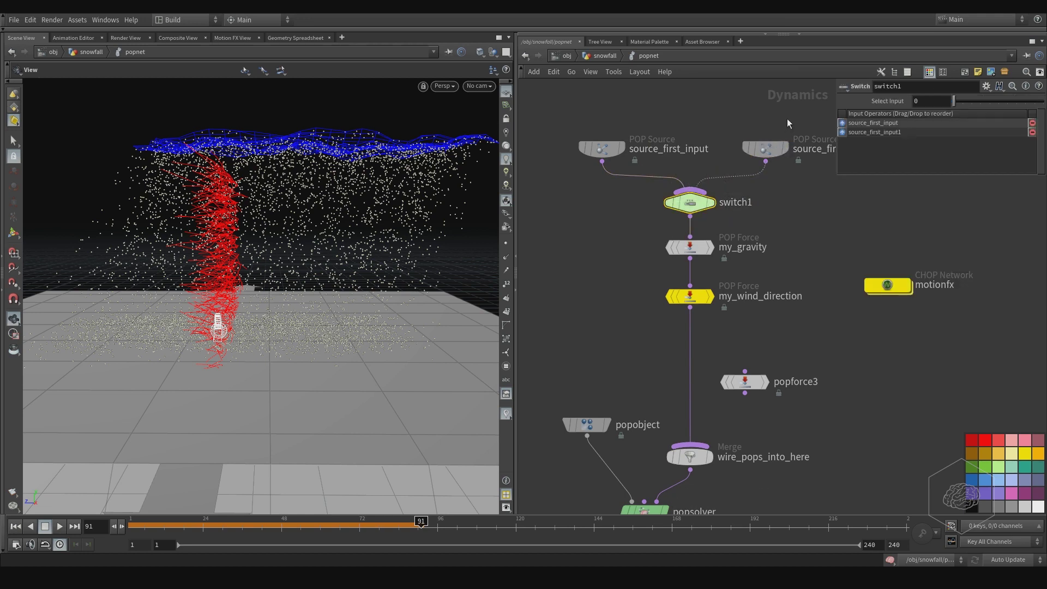
Set the duplicated POP Source's geometry source to Use Second Context Geometry
{"action": "left_click", "coordinate": [766, 148]}
{"action": "left_click", "coordinate": [851, 116]}
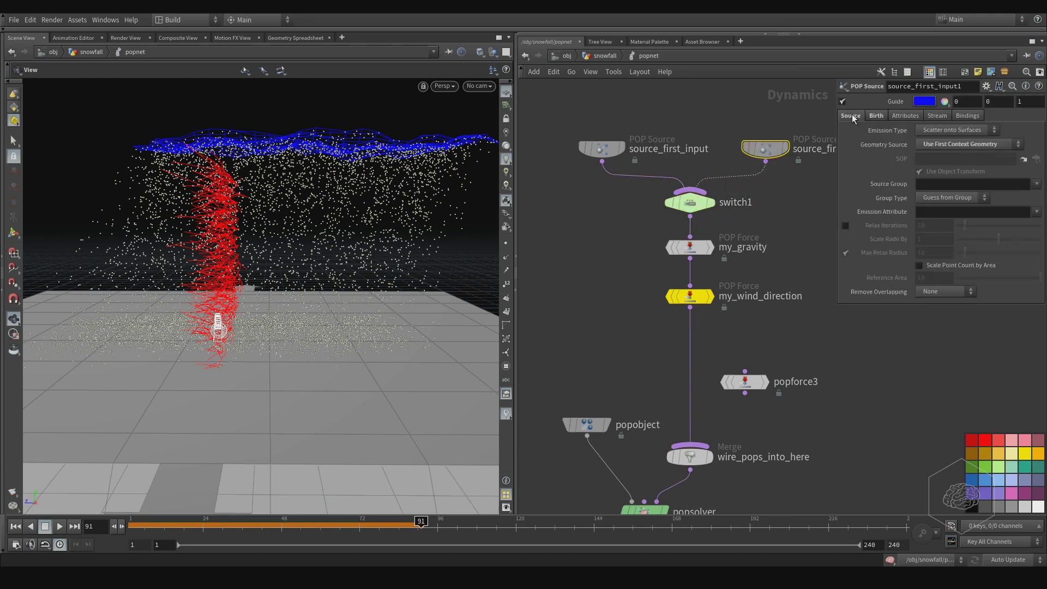
{"action": "left_click", "coordinate": [949, 149]}
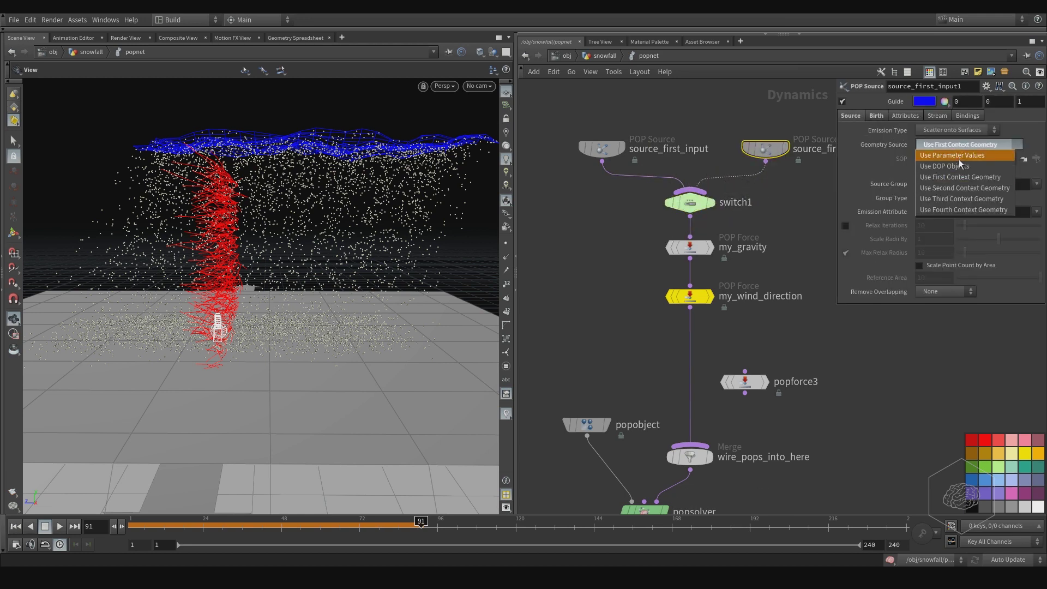
{"action": "left_click", "coordinate": [966, 188]}
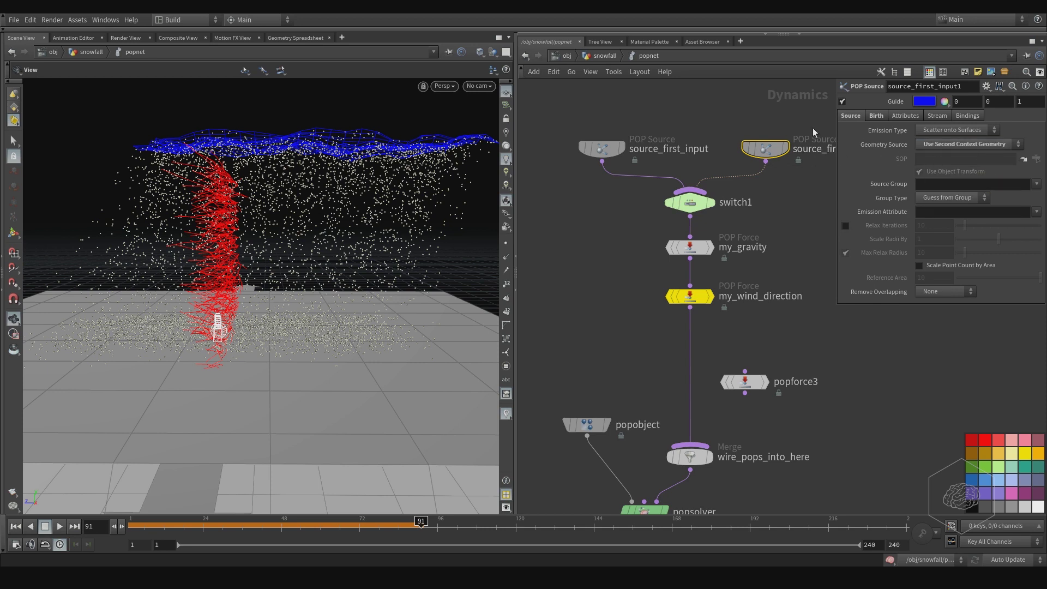
{"action": "middle_click_drag", "start_coordinate": [731, 125], "coordinate": [688, 133]}
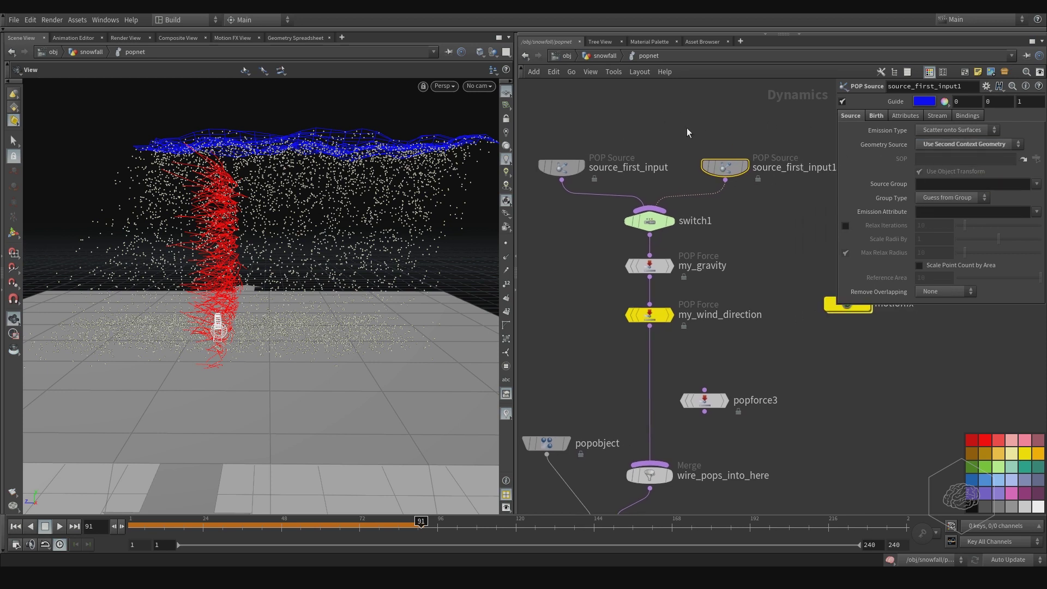
Go up to the snowfall network, add a Null node and connect it to popnet's second input
{"action": "left_click", "coordinate": [614, 58]}
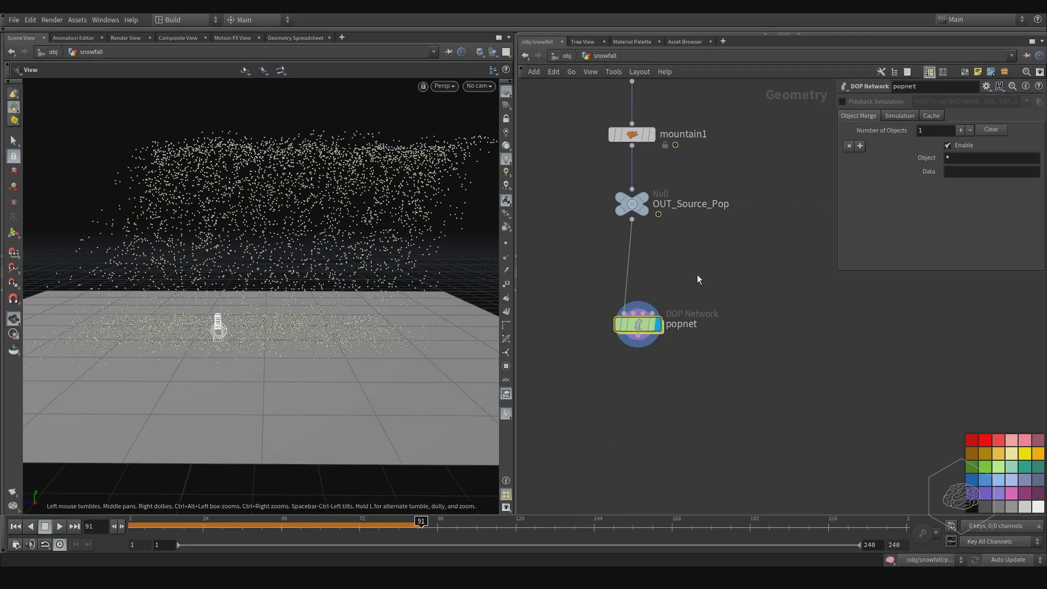
{"action": "key", "text": "Tab"}
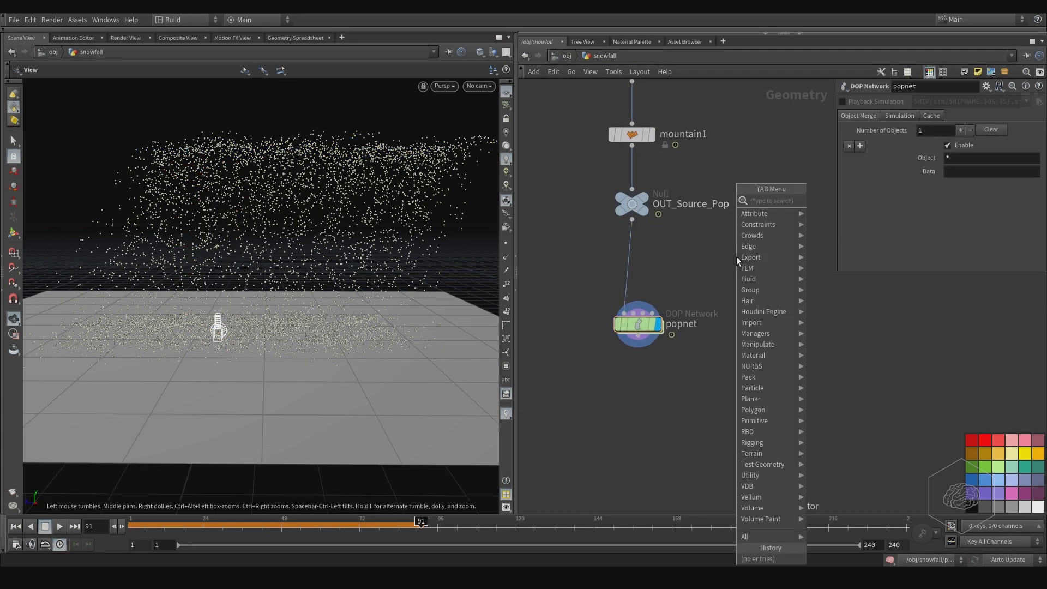
{"action": "type", "text": "null"}
{"action": "key", "text": "Return"}
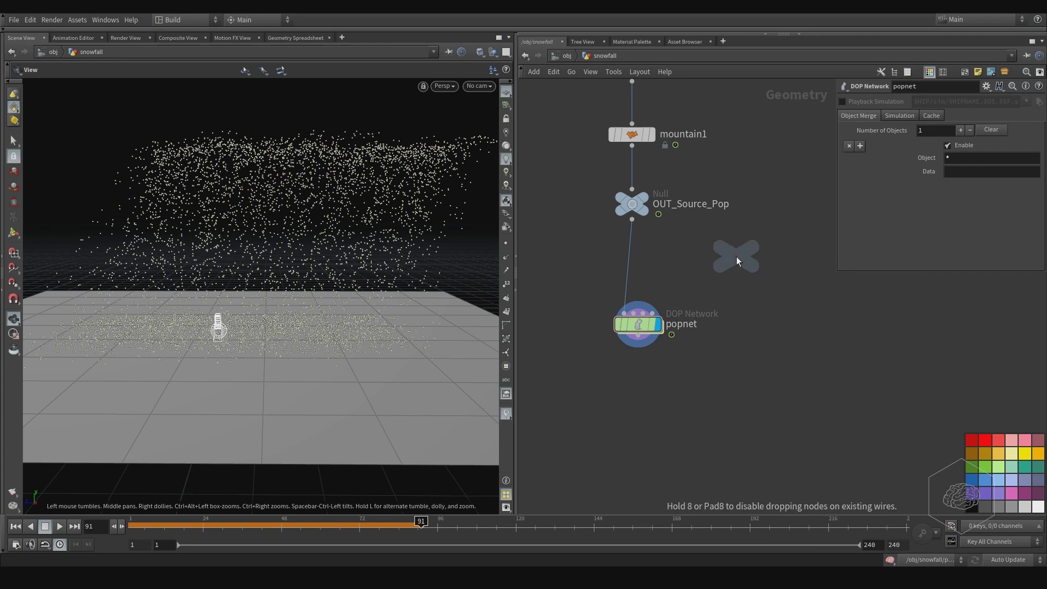
{"action": "left_click", "coordinate": [737, 253]}
{"action": "left_click", "coordinate": [736, 265]}
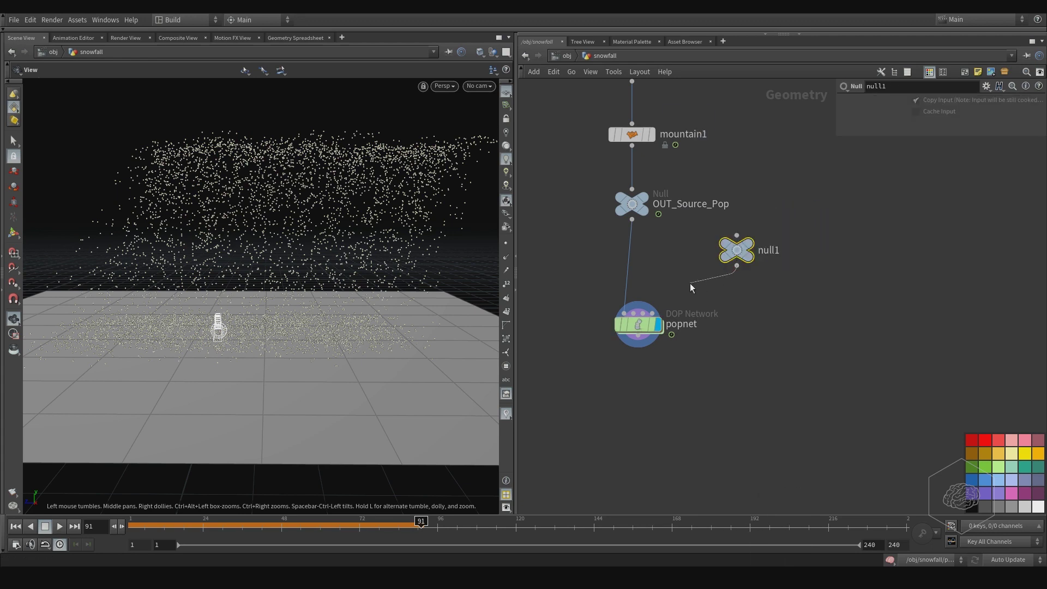
{"action": "left_click", "coordinate": [640, 316]}
Rename the new null OUT_Testing_POP and shift it slightly away from OUT_Source_Pop
{"action": "double_click", "coordinate": [773, 253]}
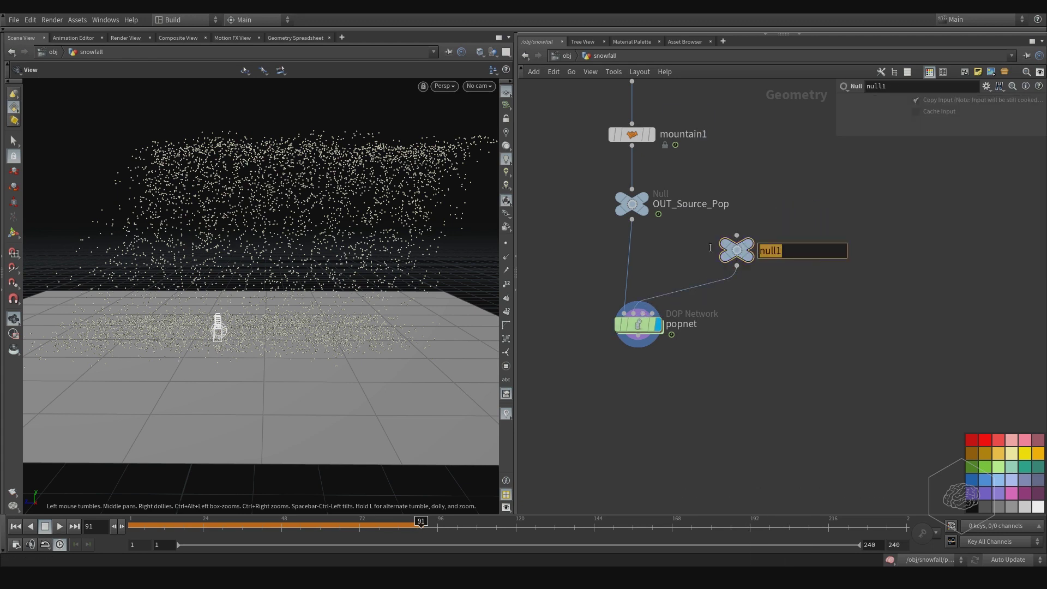
{"action": "mouse_move", "coordinate": [749, 243]}
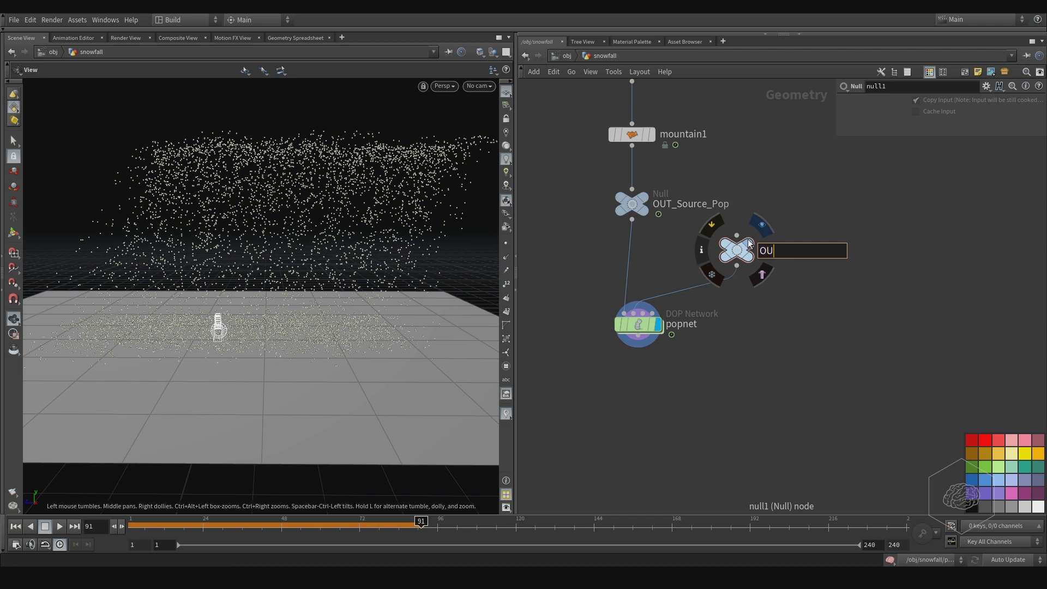
{"action": "type", "text": "OUT_Testing_P"}
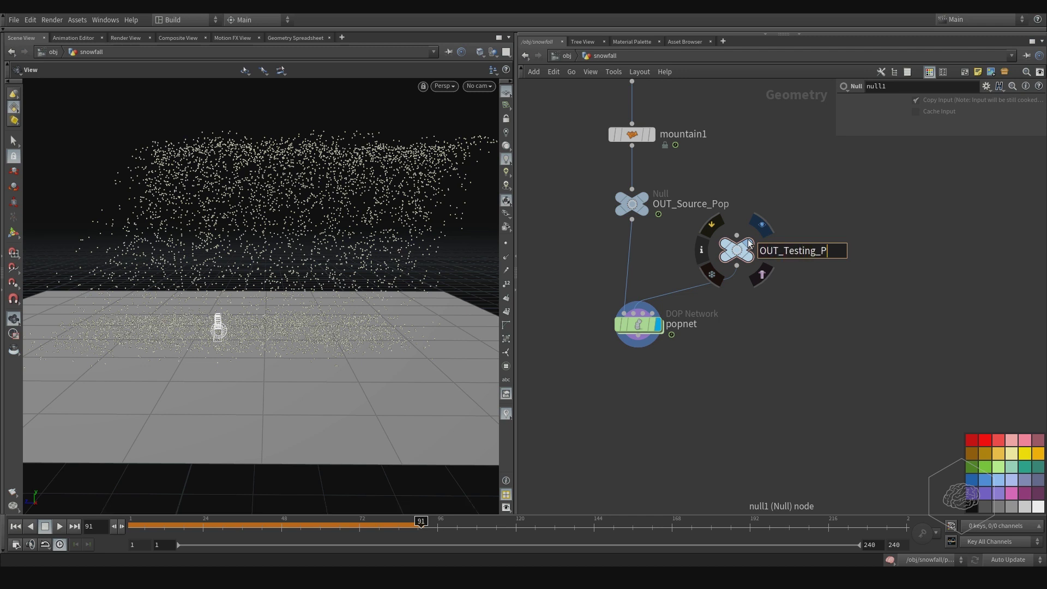
{"action": "type", "text": "OP"}
{"action": "key", "text": "Return"}
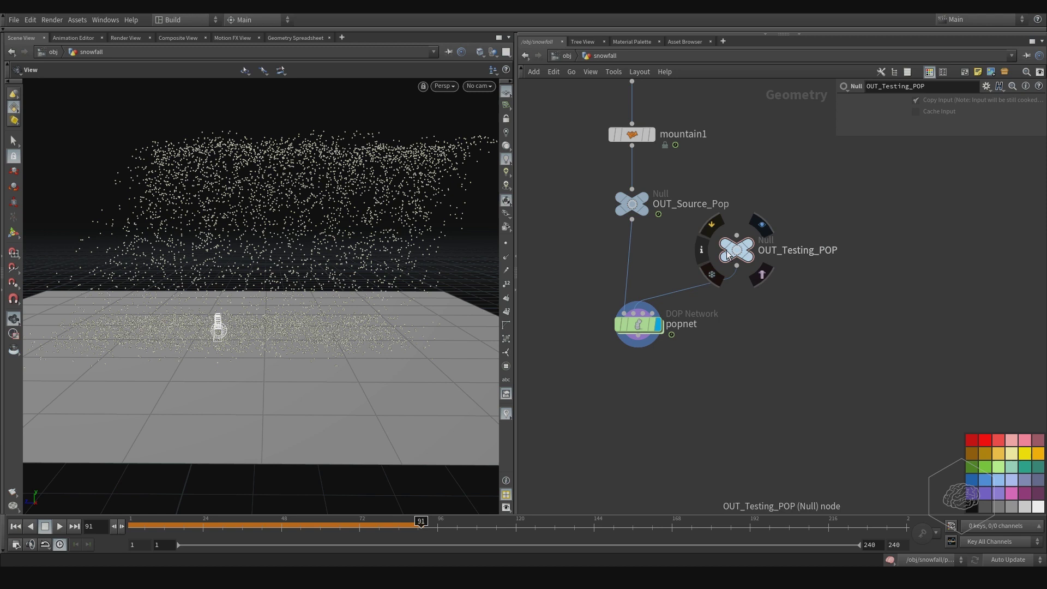
{"action": "left_click_drag", "start_coordinate": [726, 250], "coordinate": [747, 251]}
Add an Add node feeding into OUT_Testing_POP and enable its Point 0
{"action": "key", "text": "Tab"}
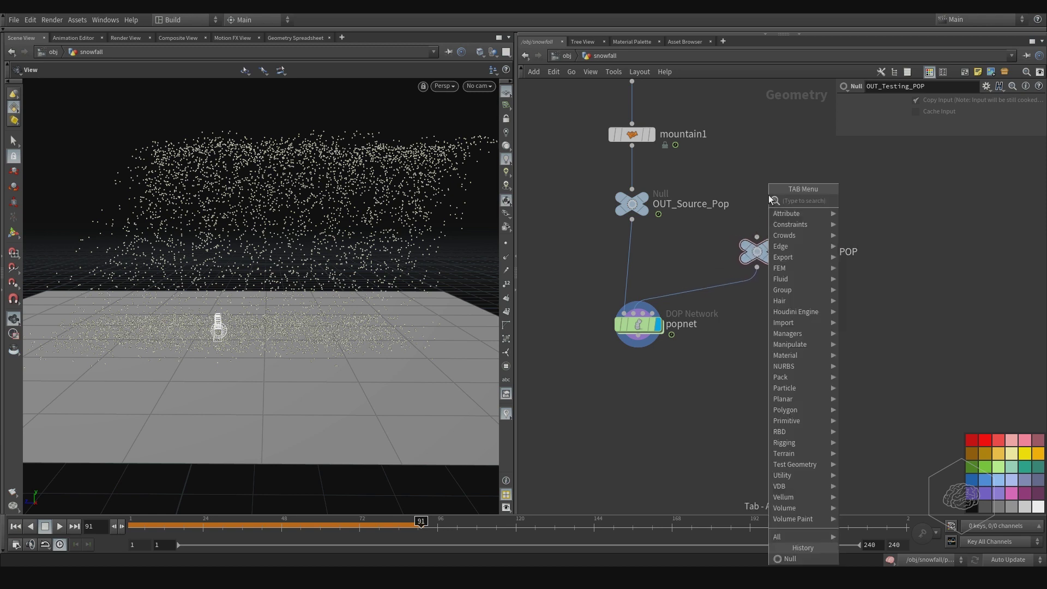
{"action": "type", "text": "add"}
{"action": "key", "text": "Return"}
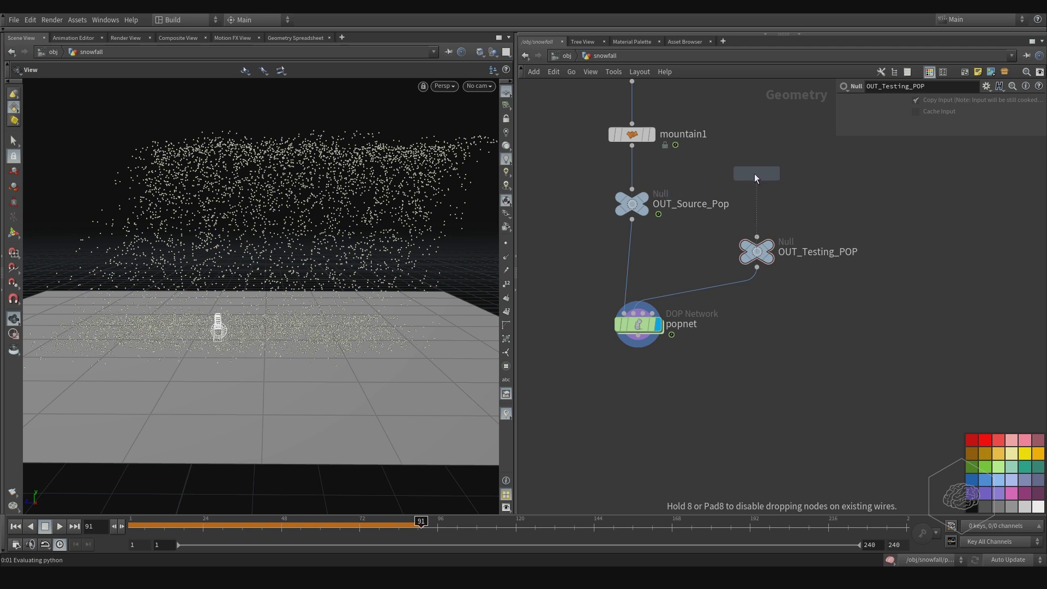
{"action": "left_click", "coordinate": [755, 175]}
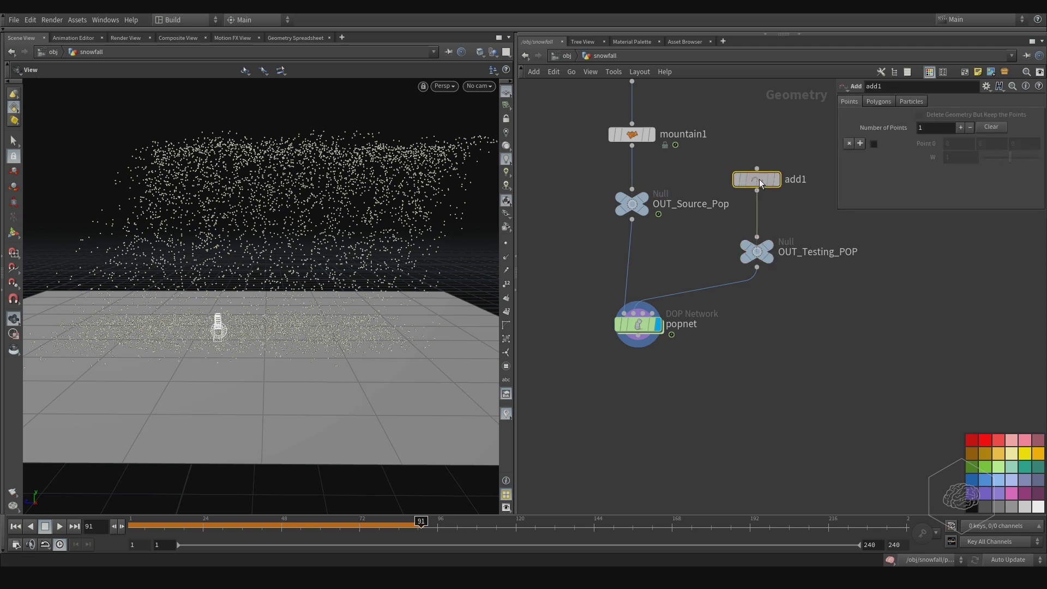
{"action": "left_click", "coordinate": [874, 144]}
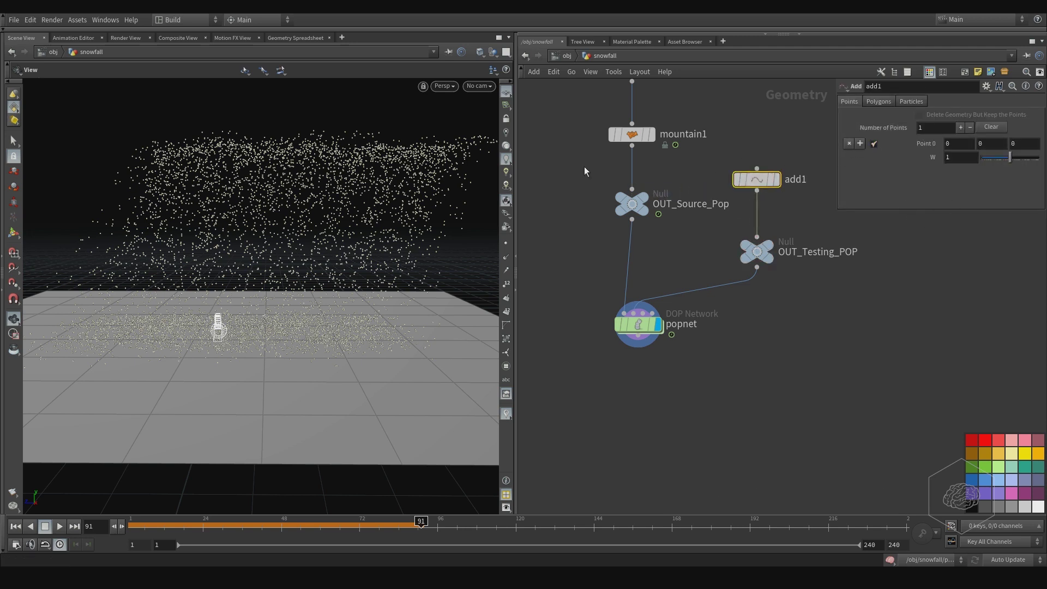
Raise the Add node's point to about 3.65 in Y with the viewport handle, and display the OUT_Testing_POP null
{"action": "left_click", "coordinate": [11, 235]}
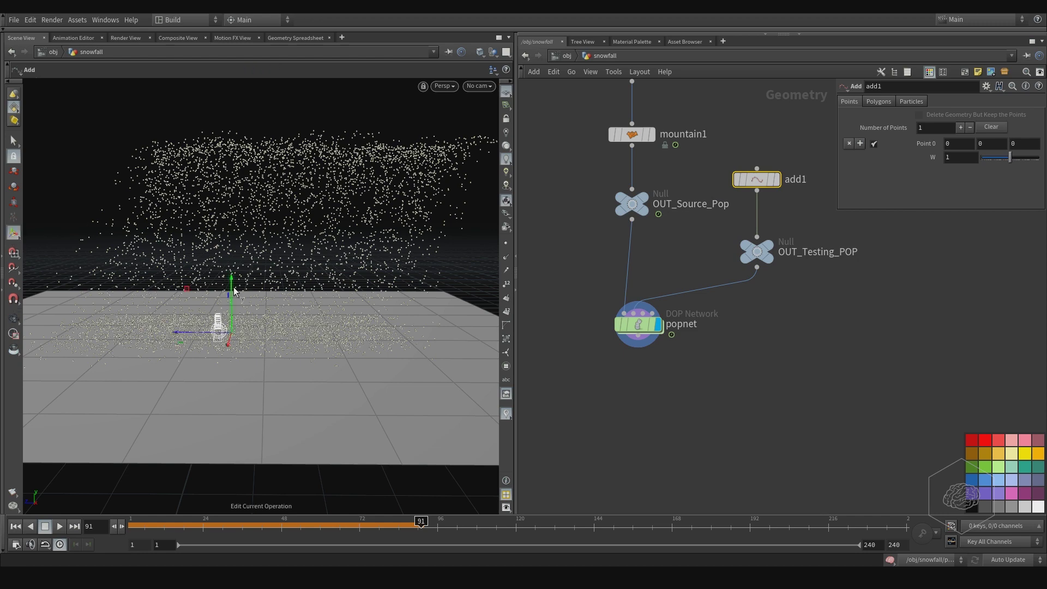
{"action": "left_click_drag", "start_coordinate": [235, 291], "coordinate": [237, 247]}
{"action": "left_click_drag", "start_coordinate": [232, 178], "coordinate": [335, 220]}
{"action": "key", "text": "Escape"}
{"action": "middle_click_drag", "start_coordinate": [336, 219], "coordinate": [199, 218]}
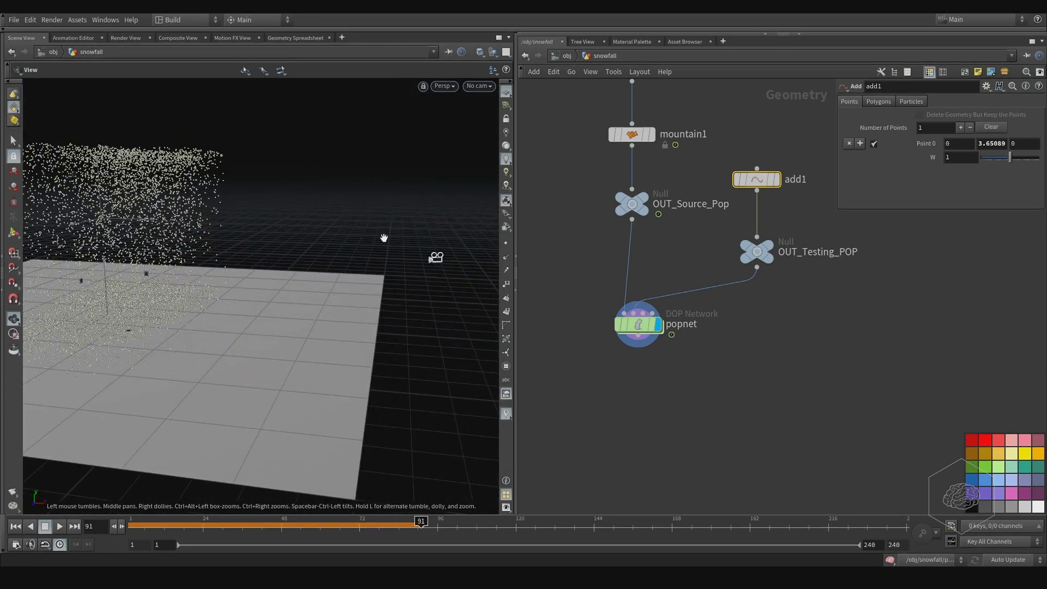
{"action": "left_click_drag", "start_coordinate": [384, 238], "coordinate": [301, 240]}
{"action": "middle_click_drag", "start_coordinate": [302, 240], "coordinate": [398, 241]}
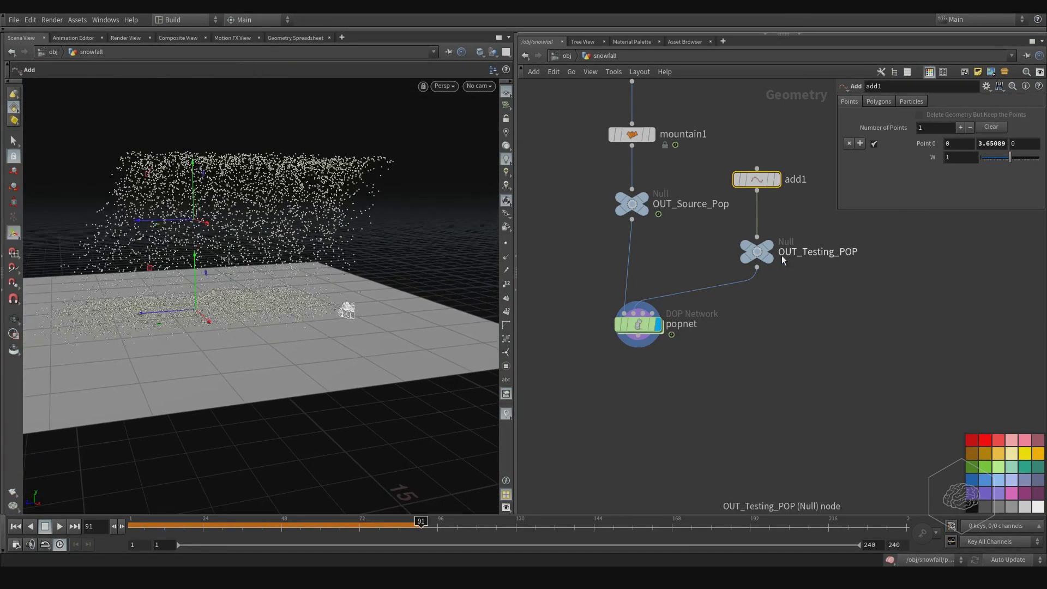
{"action": "left_click", "coordinate": [768, 246]}
{"action": "left_click_drag", "start_coordinate": [213, 251], "coordinate": [280, 220], "text": "alt"}
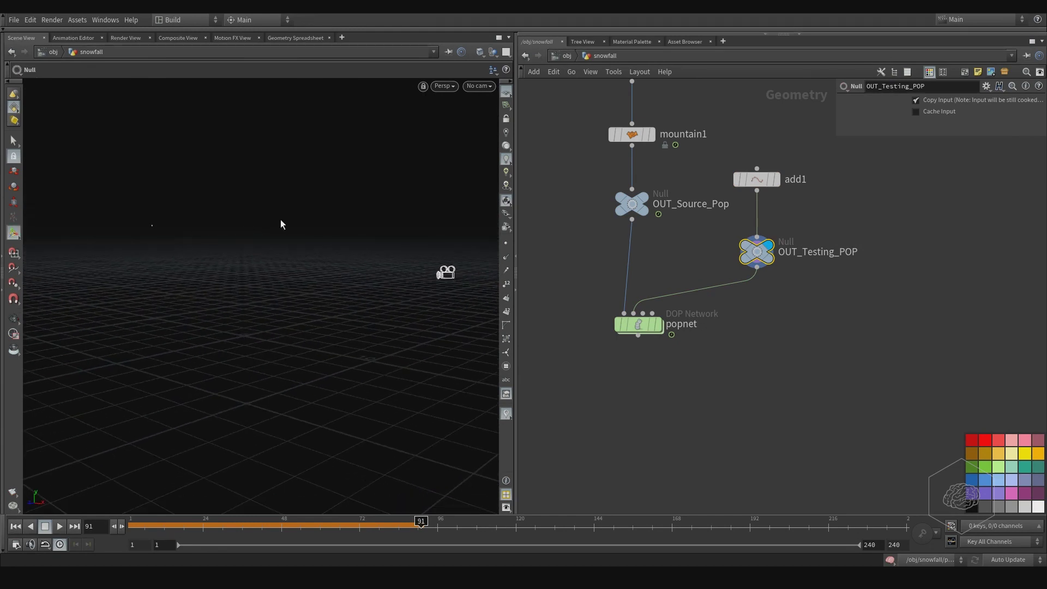
Lower the Add node's point to about 2.5 in Y and look through cam1
{"action": "left_click", "coordinate": [757, 180]}
{"action": "left_click_drag", "start_coordinate": [152, 197], "coordinate": [147, 226]}
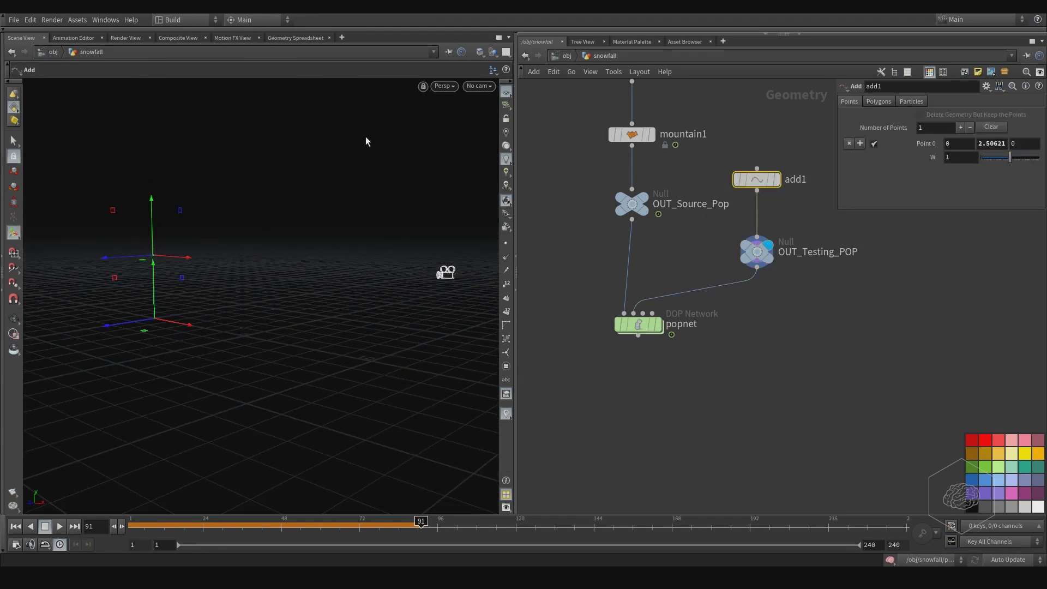
{"action": "left_click", "coordinate": [480, 85]}
{"action": "left_click", "coordinate": [470, 137]}
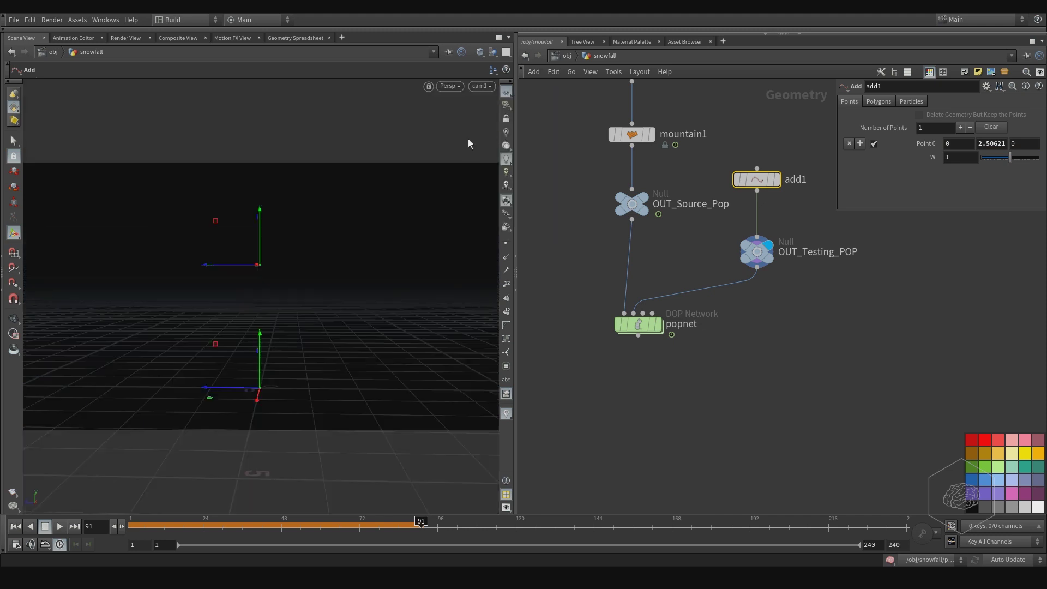
Lower the Add node's point to about 2.29 in Y with the viewport handle, undoing the accidental sideways move
{"action": "left_click_drag", "start_coordinate": [259, 227], "coordinate": [257, 239]}
{"action": "left_click_drag", "start_coordinate": [227, 277], "coordinate": [263, 275]}
{"action": "key", "text": "ctrl+z"}
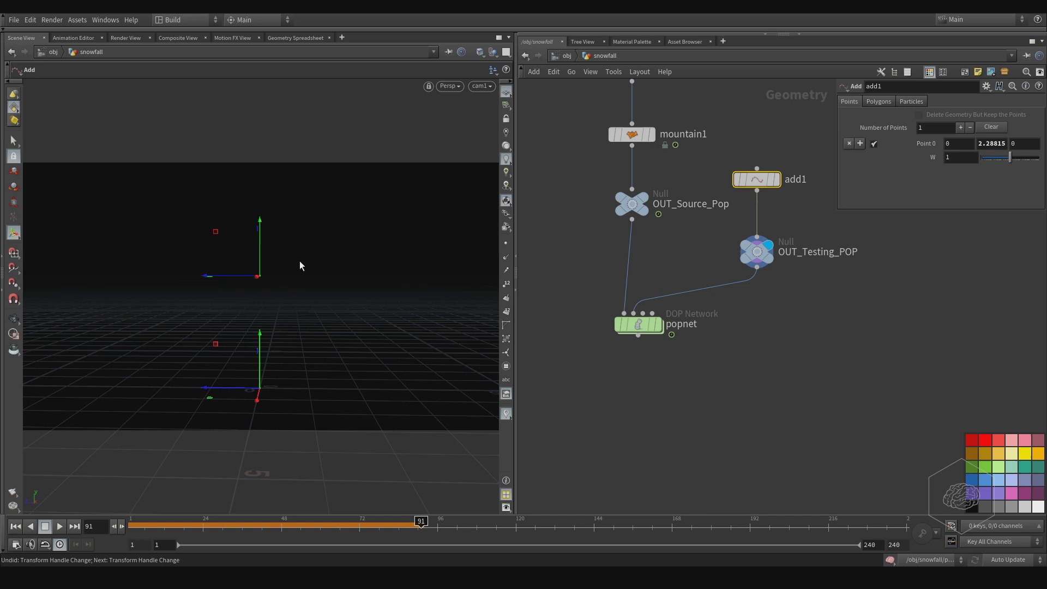
Move the Add node and OUT_Testing_POP together farther away from popnet, and select OUT_Testing_POP on its own
{"action": "middle_click_drag", "start_coordinate": [821, 186], "coordinate": [748, 182]}
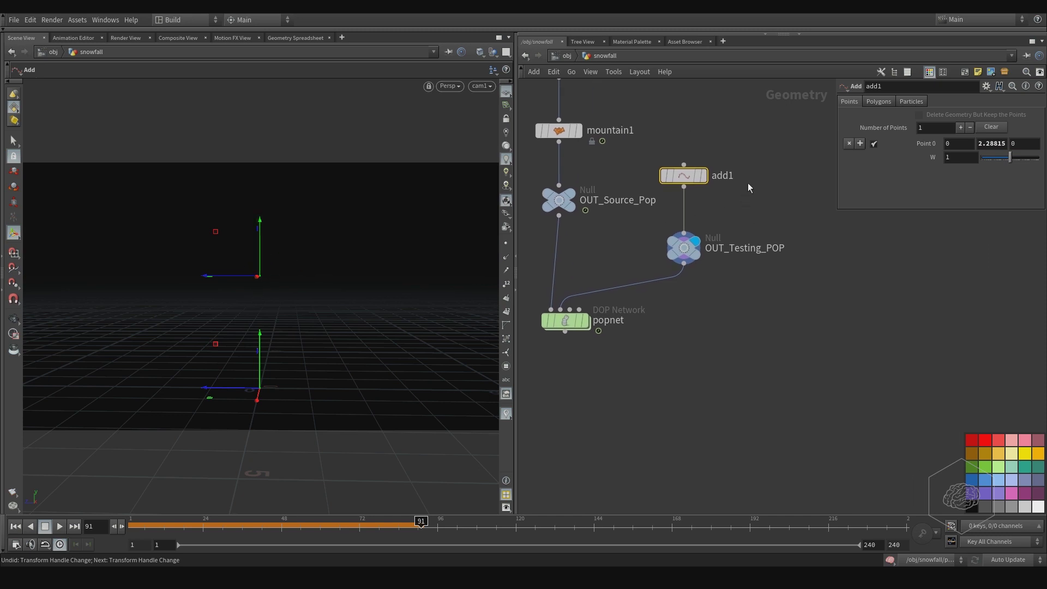
{"action": "left_click_drag", "start_coordinate": [780, 138], "coordinate": [671, 299]}
{"action": "left_click_drag", "start_coordinate": [679, 254], "coordinate": [720, 233]}
{"action": "left_click", "coordinate": [720, 233]}
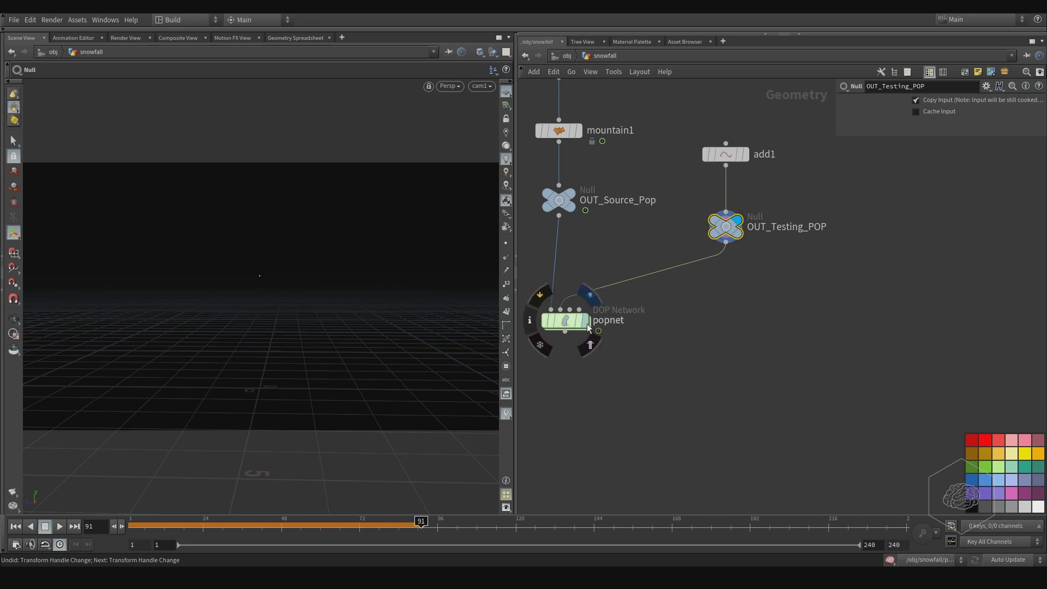
Enter popnet and set the emission type of source_first_input1 to Points
{"action": "double_click", "coordinate": [565, 321]}
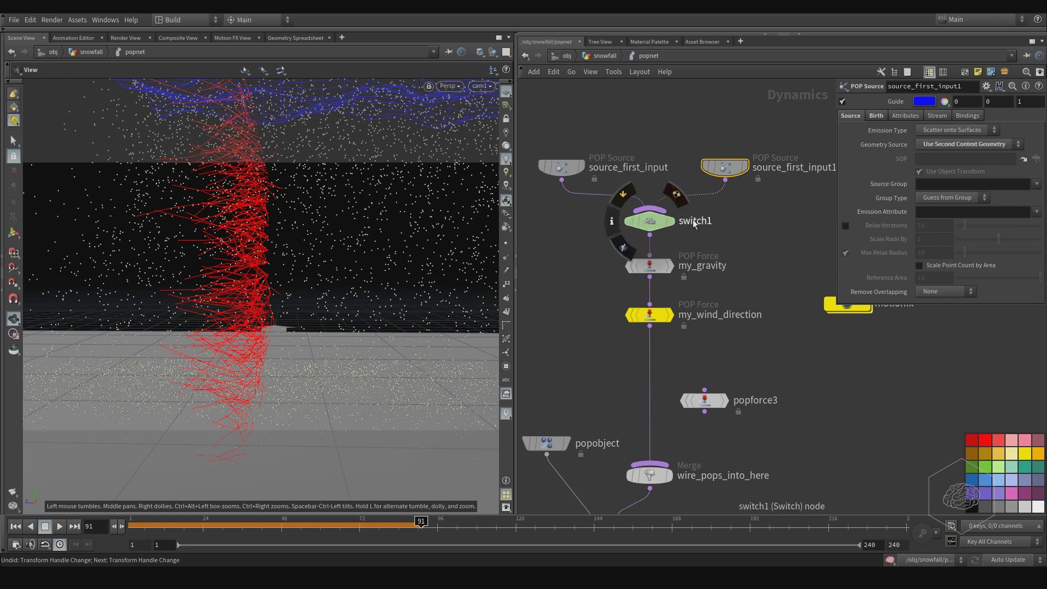
{"action": "left_click_drag", "start_coordinate": [754, 215], "coordinate": [594, 235]}
{"action": "left_click", "coordinate": [746, 171]}
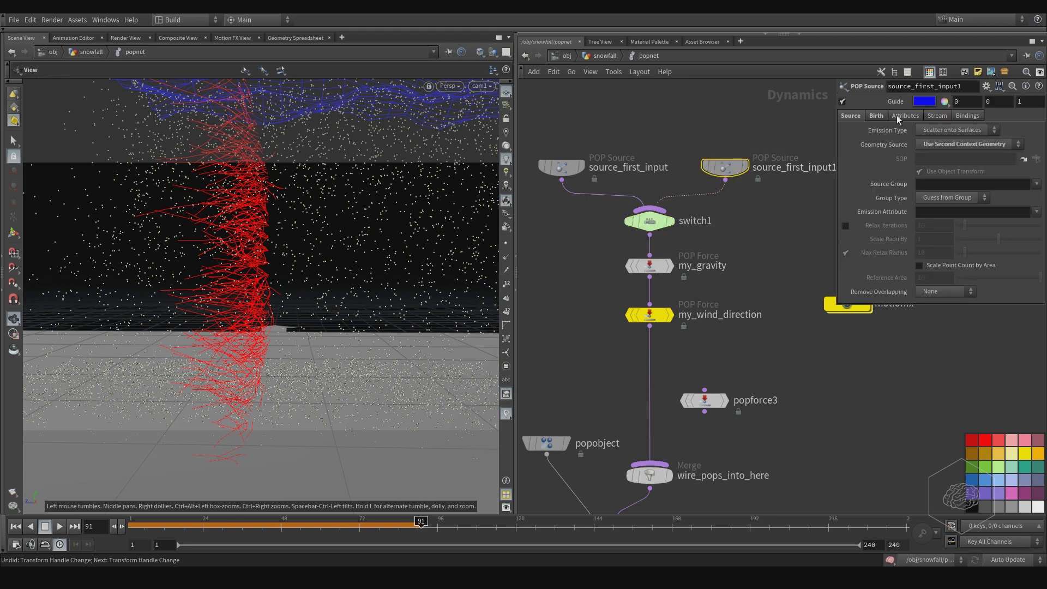
{"action": "left_click", "coordinate": [954, 131]}
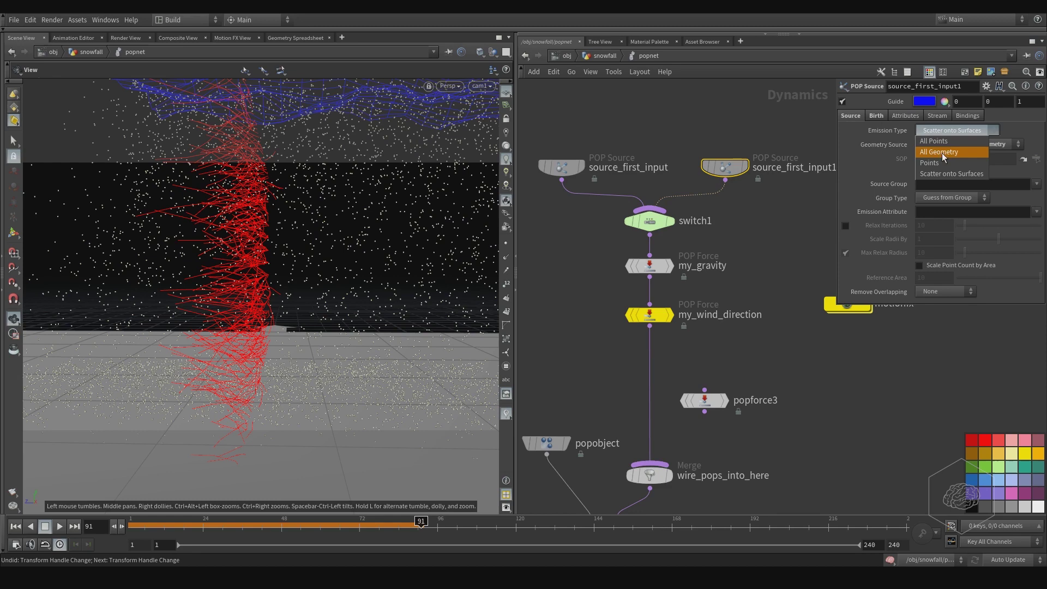
{"action": "left_click", "coordinate": [937, 161]}
{"action": "left_click", "coordinate": [877, 116]}
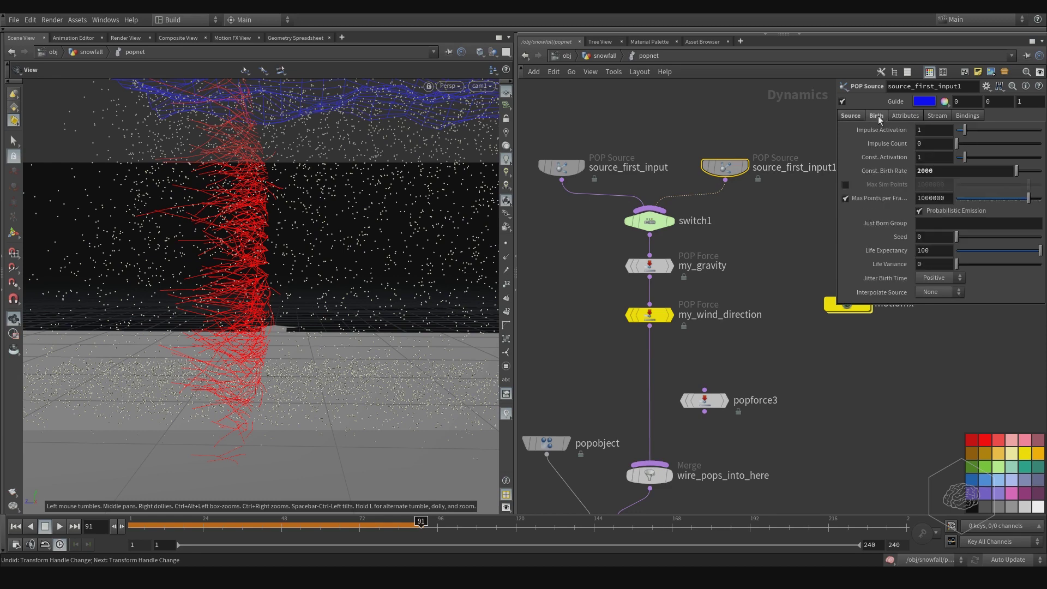
{"action": "left_click", "coordinate": [851, 117]}
{"action": "mouse_move", "coordinate": [731, 173]}
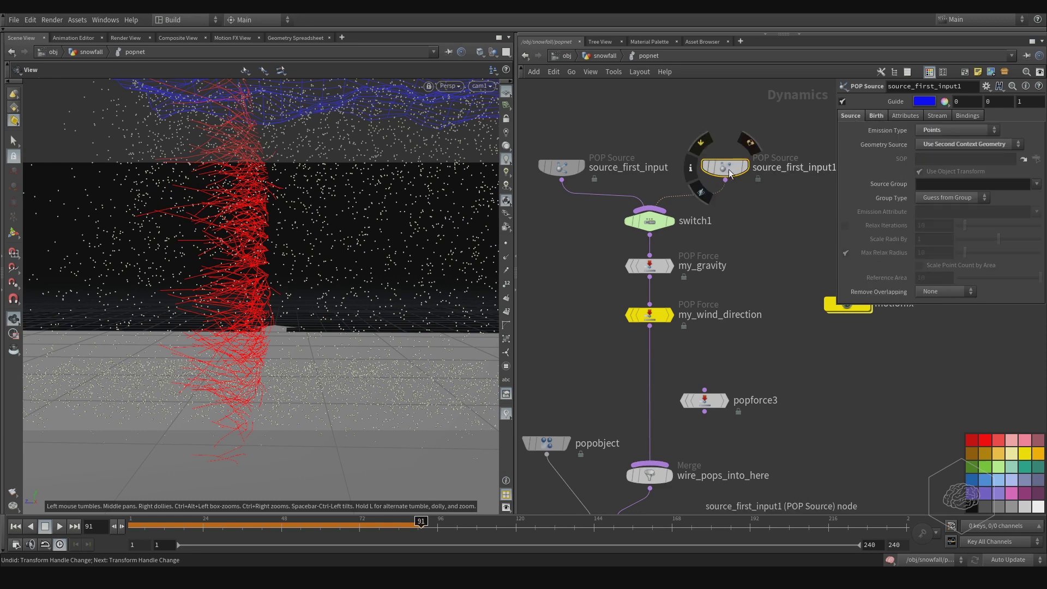
Check the input selected in switch1 and play the simulation from frame 1
{"action": "left_click", "coordinate": [636, 224]}
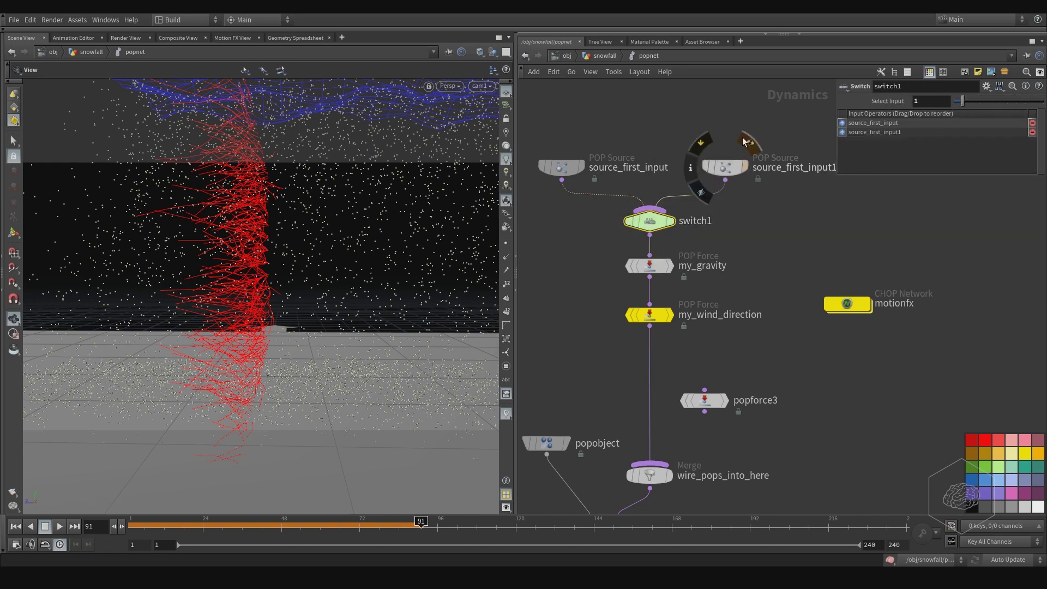
{"action": "left_click_drag", "start_coordinate": [210, 529], "coordinate": [86, 528]}
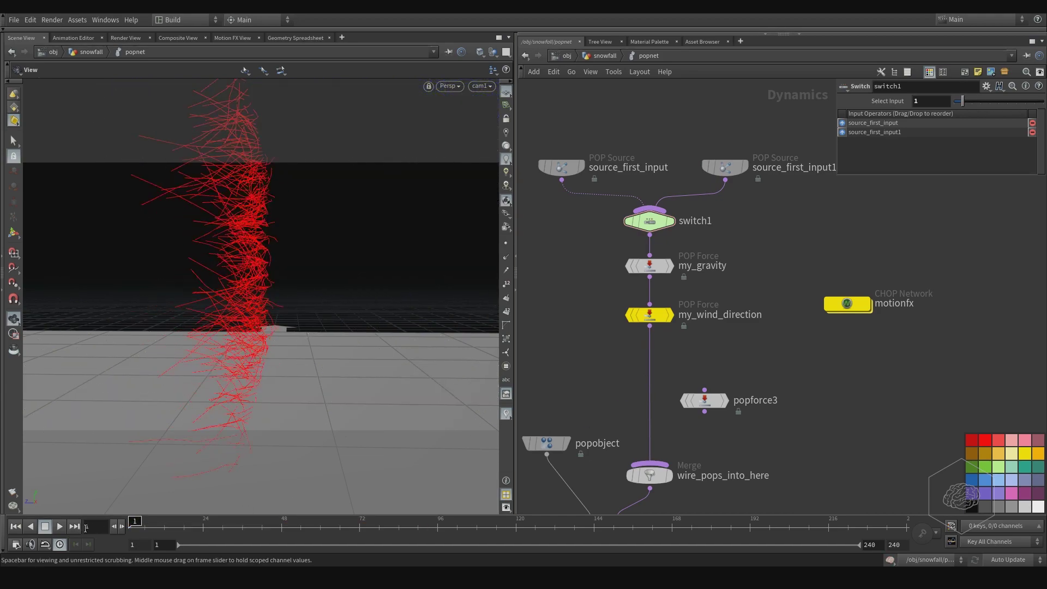
{"action": "left_click", "coordinate": [59, 526]}
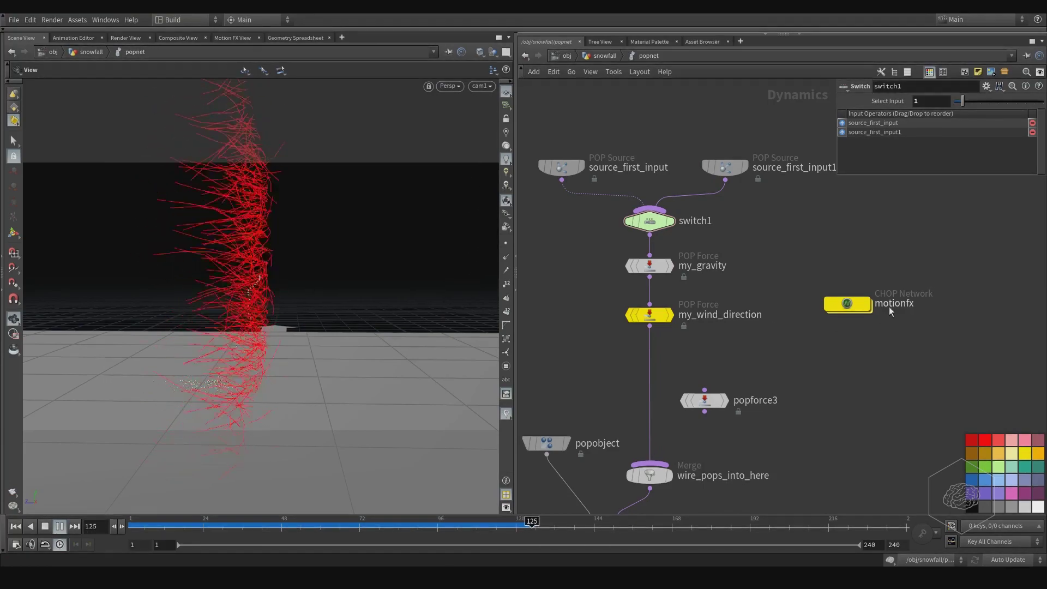
Turn off the guide display of my_wind_direction, scrub to frame 221 and inspect the particle trail from another angle
{"action": "left_click", "coordinate": [693, 314]}
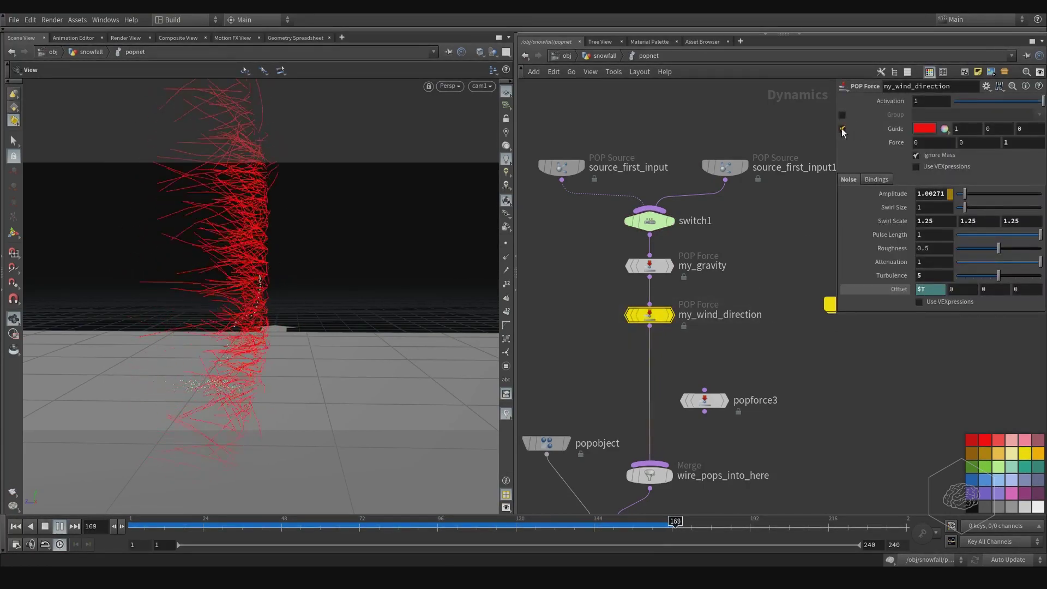
{"action": "left_click", "coordinate": [157, 521]}
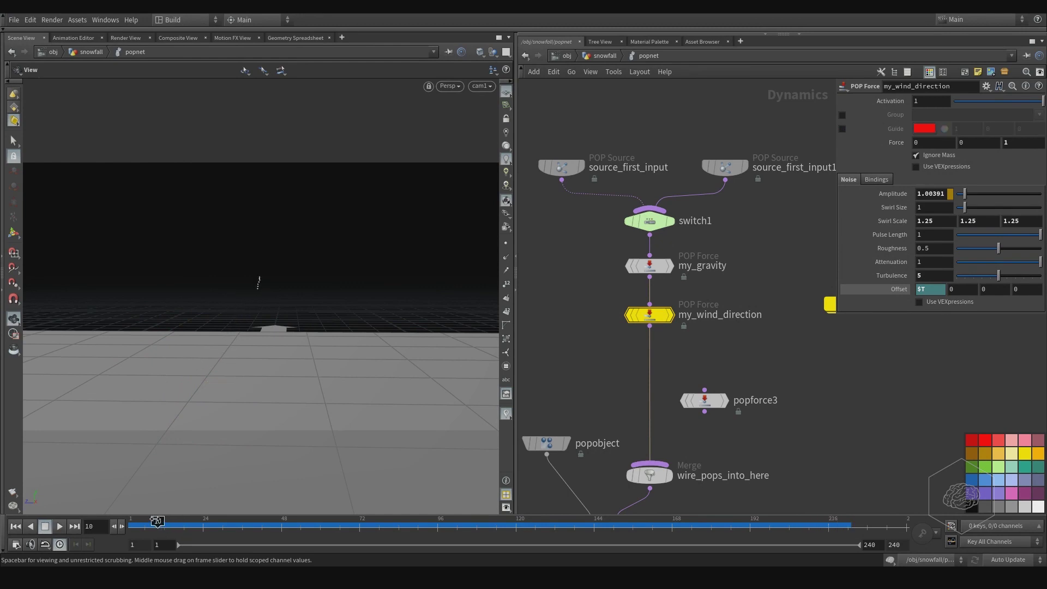
{"action": "mouse_move", "coordinate": [164, 521]}
{"action": "left_mouse_down"}
{"action": "mouse_move", "coordinate": [288, 510]}
{"action": "mouse_move", "coordinate": [735, 521]}
{"action": "left_mouse_up"}
{"action": "left_click_drag", "start_coordinate": [842, 523], "coordinate": [845, 523]}
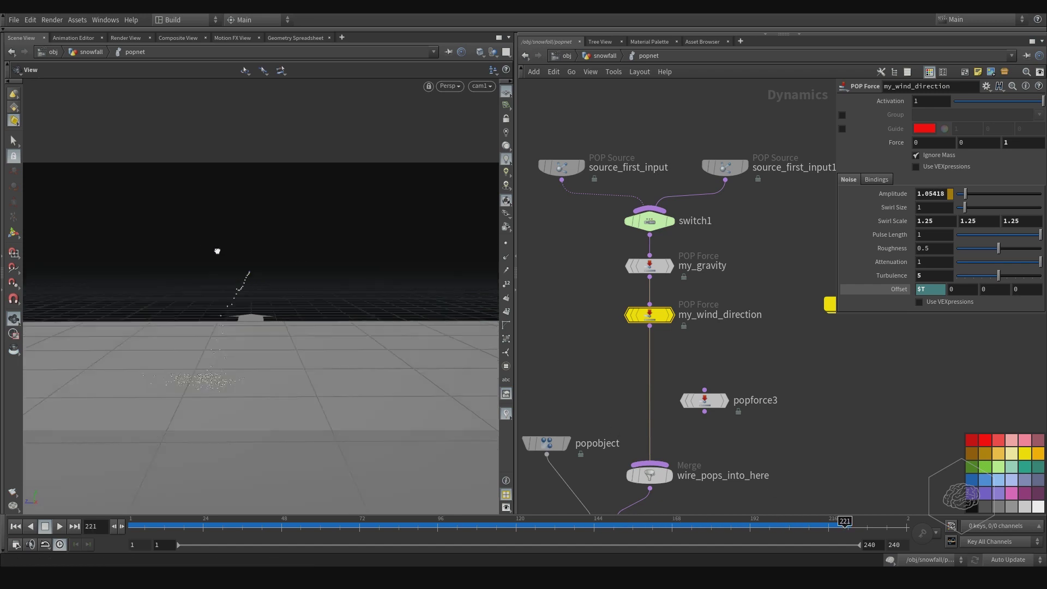
{"action": "mouse_move", "coordinate": [217, 261]}
{"action": "left_mouse_down"}
{"action": "mouse_move", "coordinate": [201, 260]}
{"action": "mouse_move", "coordinate": [328, 224]}
{"action": "mouse_move", "coordinate": [229, 234]}
{"action": "mouse_move", "coordinate": [242, 120]}
{"action": "left_mouse_up"}
Move source_first_input1 up and insert a POP Color node between it and switch1
{"action": "left_click_drag", "start_coordinate": [731, 169], "coordinate": [751, 118]}
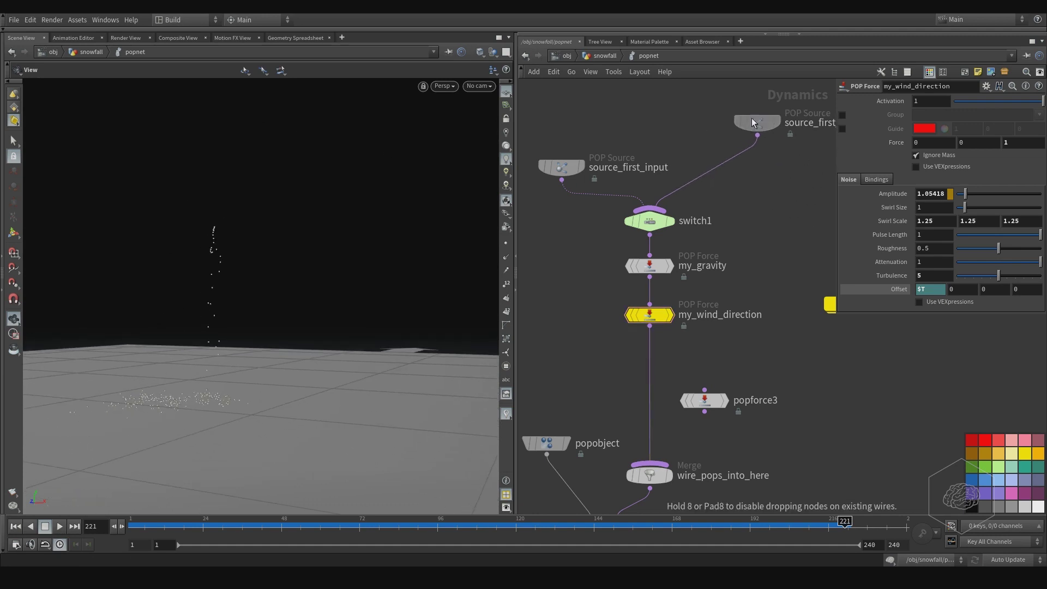
{"action": "key", "text": "Tab"}
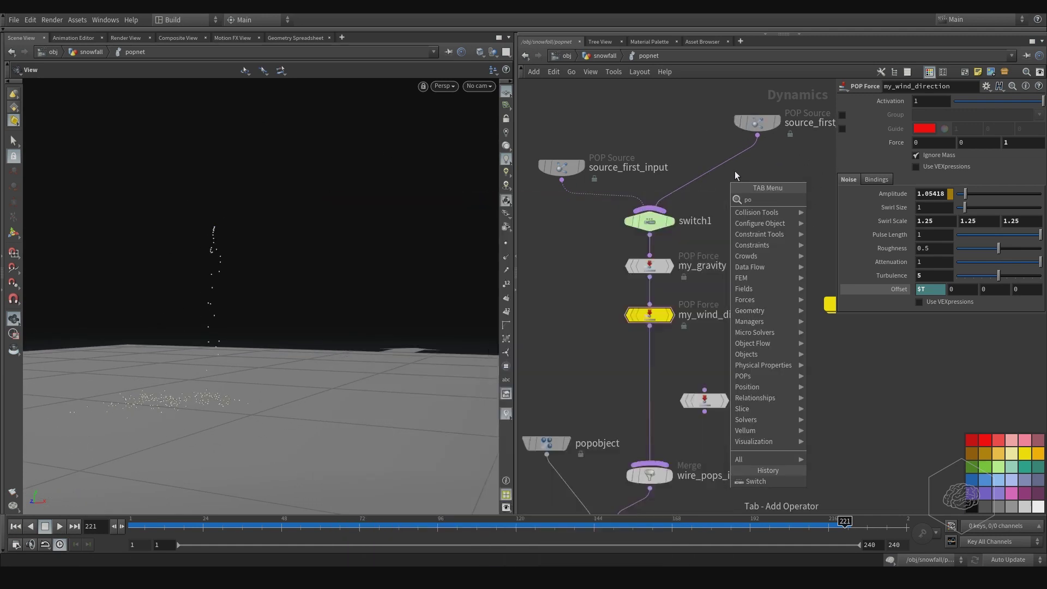
{"action": "type", "text": "popc"}
{"action": "key", "text": "Return"}
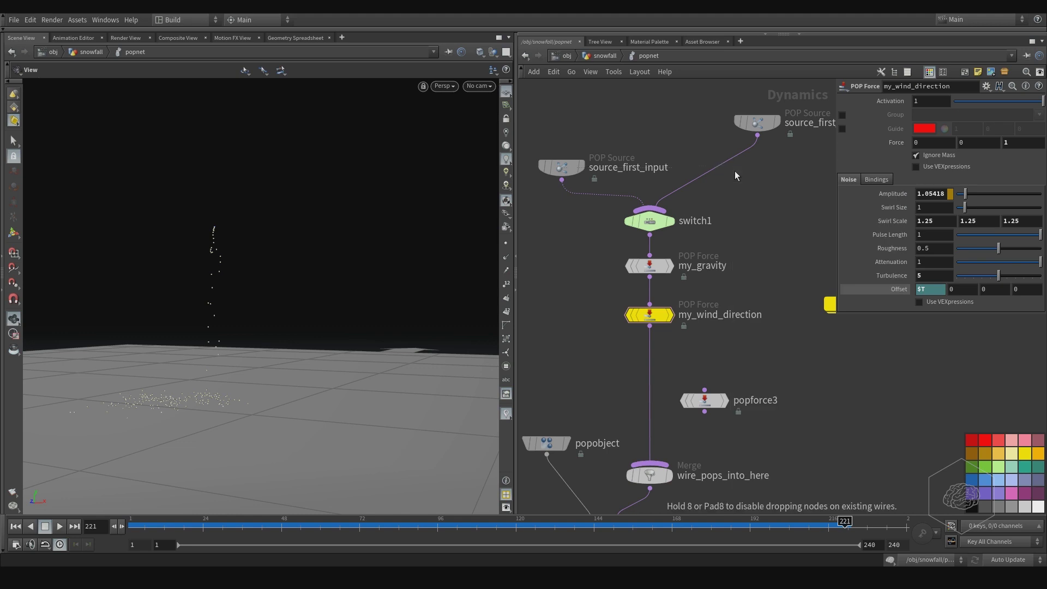
{"action": "left_click", "coordinate": [734, 171]}
{"action": "left_click_drag", "start_coordinate": [737, 174], "coordinate": [762, 178]}
Set the POP Color node's color to yellow with RGB 0.9, 1, 0
{"action": "left_click", "coordinate": [917, 170]}
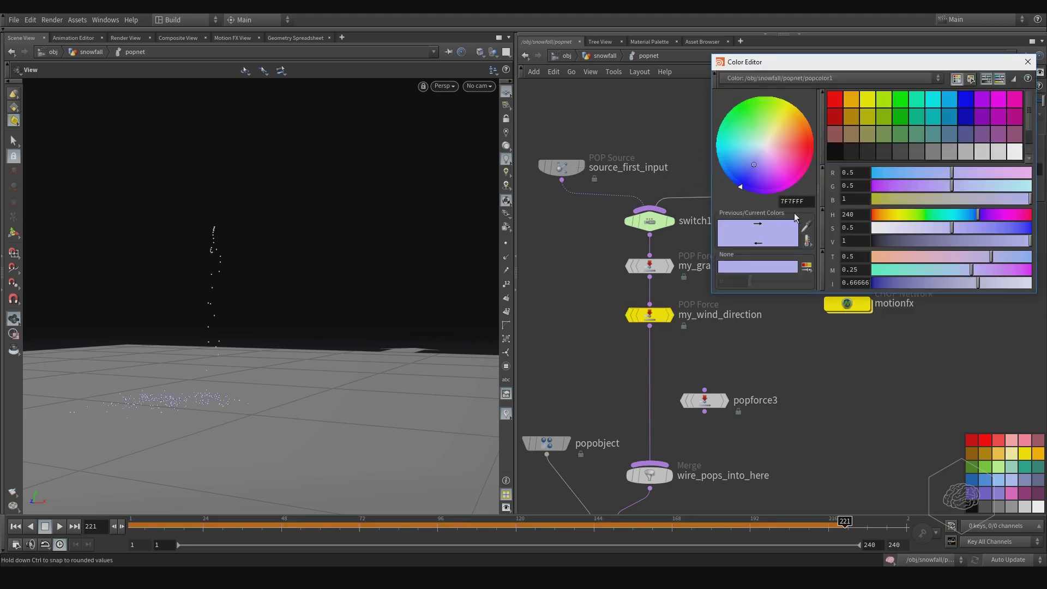
{"action": "left_click", "coordinate": [862, 105]}
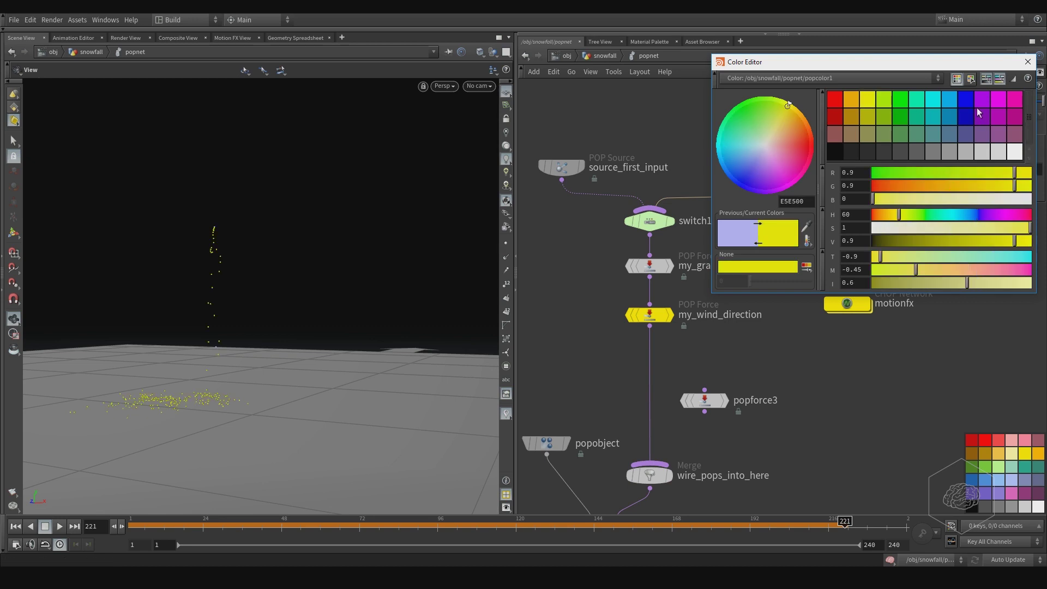
{"action": "left_click_drag", "start_coordinate": [919, 186], "coordinate": [1042, 194]}
{"action": "left_click", "coordinate": [1027, 62]}
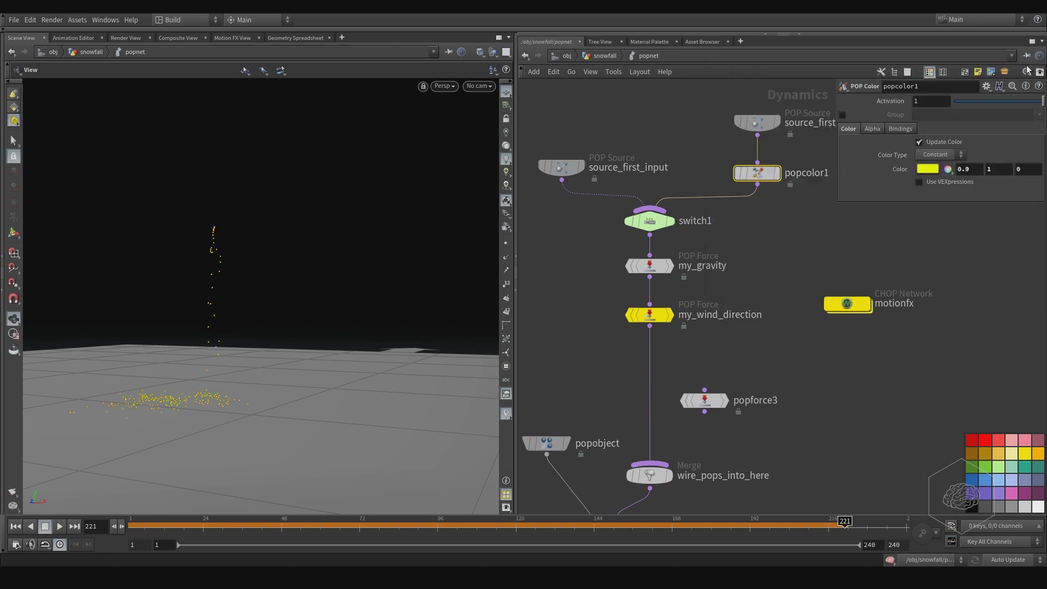
Replay the simulation from the first frame and examine the yellow particle trail from different angles
{"action": "left_click_drag", "start_coordinate": [247, 249], "coordinate": [314, 269]}
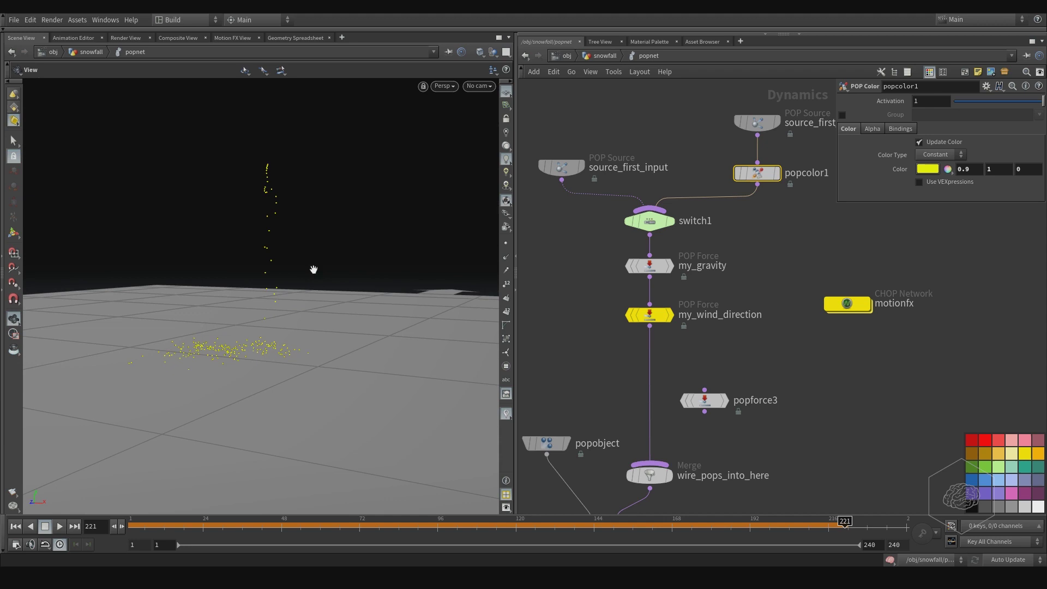
{"action": "left_click_drag", "start_coordinate": [175, 526], "coordinate": [122, 526]}
{"action": "left_click", "coordinate": [61, 526]}
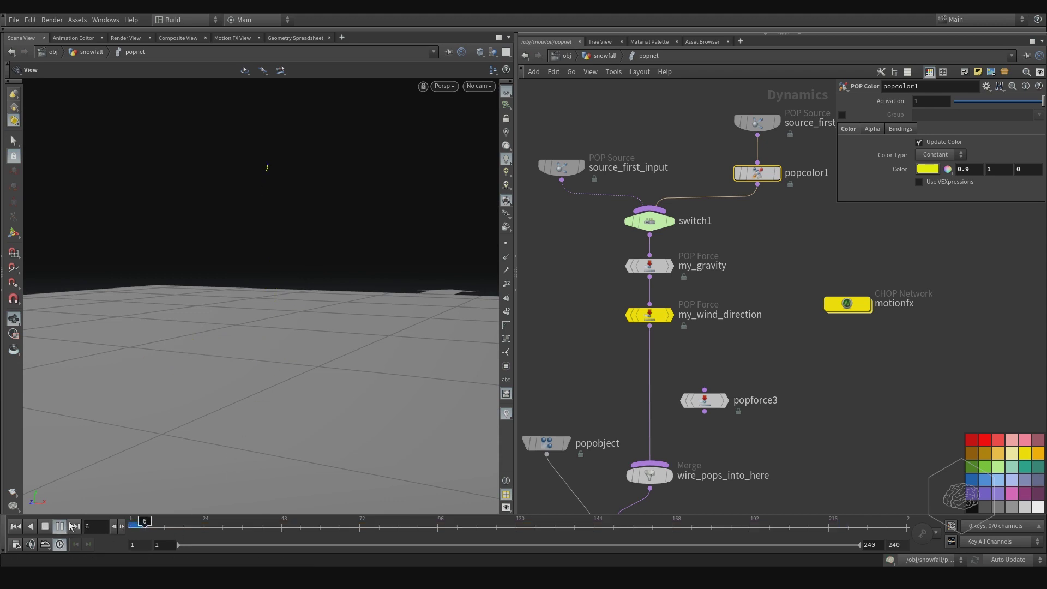
{"action": "left_click_drag", "start_coordinate": [250, 279], "coordinate": [275, 251]}
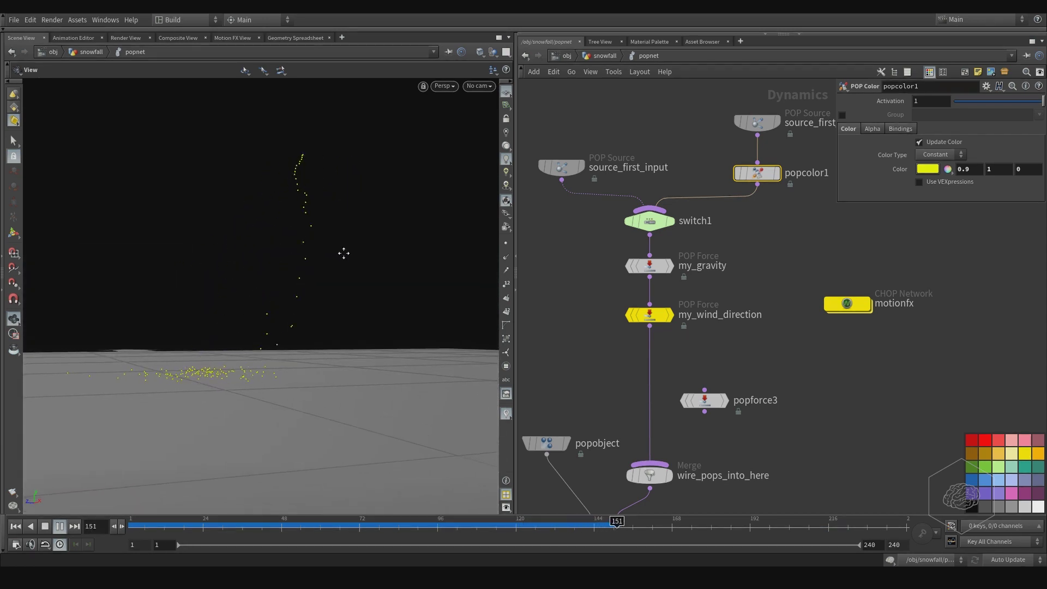
{"action": "left_click_drag", "start_coordinate": [344, 253], "coordinate": [333, 253]}
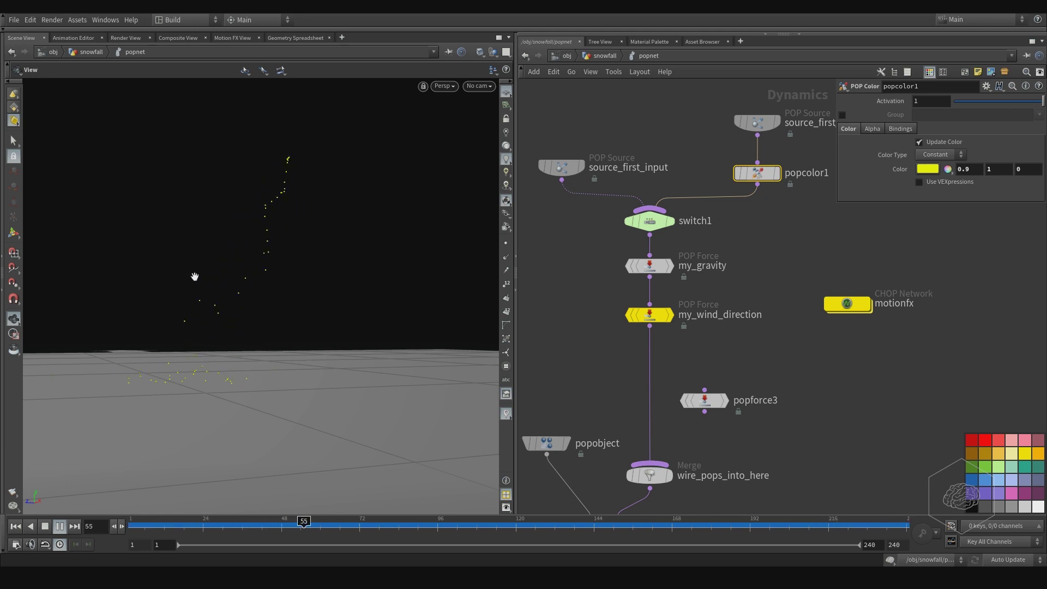
{"action": "left_click_drag", "start_coordinate": [318, 254], "coordinate": [309, 250]}
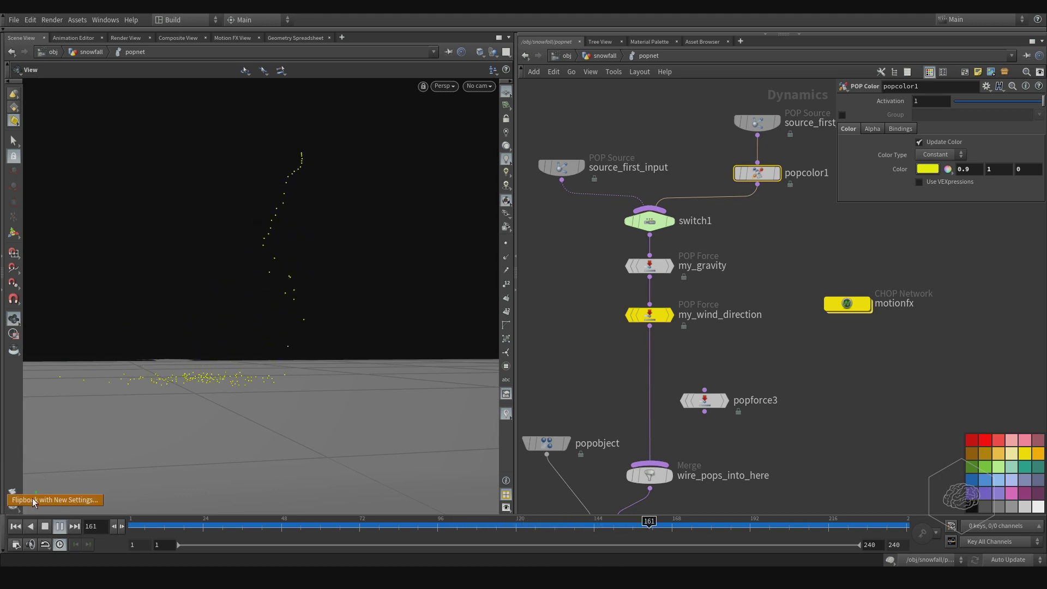
Render a flipbook of the full frame range to MPlay, watch the particle motion, and close the player
{"action": "left_click", "coordinate": [33, 501]}
{"action": "left_click_drag", "start_coordinate": [164, 312], "coordinate": [273, 184]}
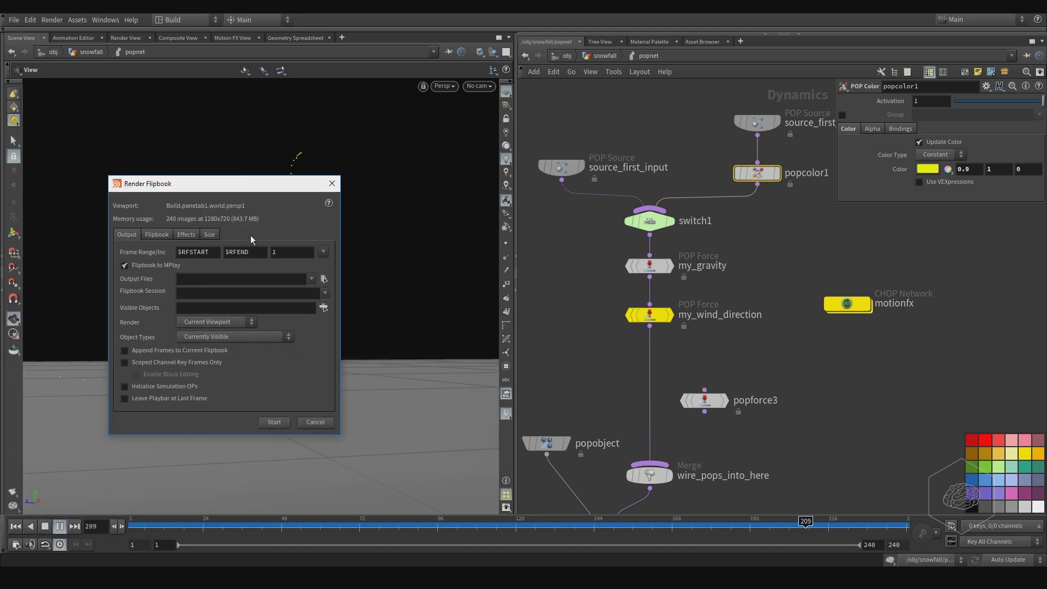
{"action": "left_click", "coordinate": [273, 423]}
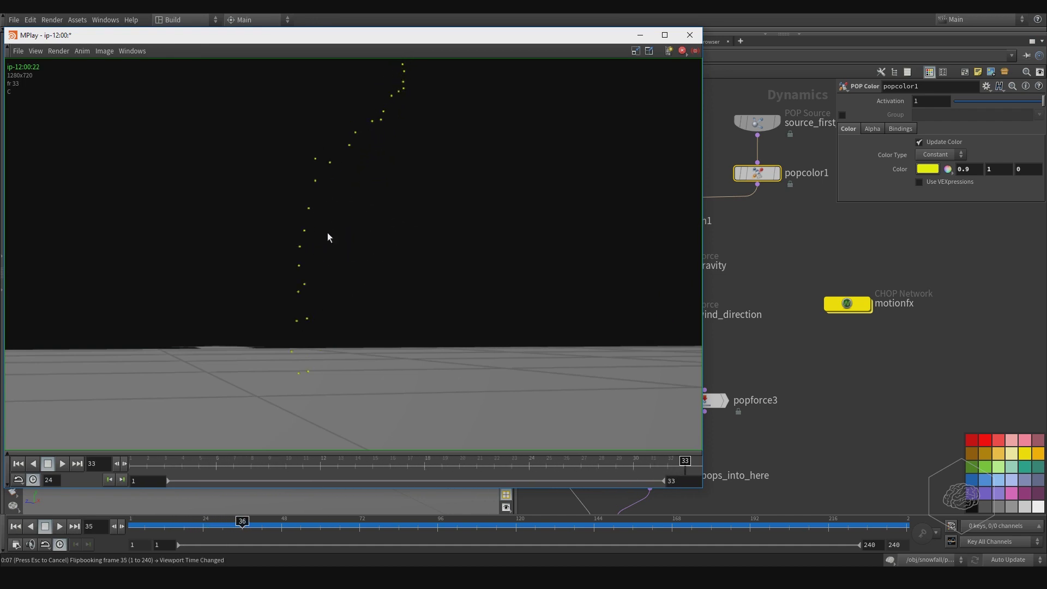
{"action": "left_click_drag", "start_coordinate": [316, 37], "coordinate": [411, 35]}
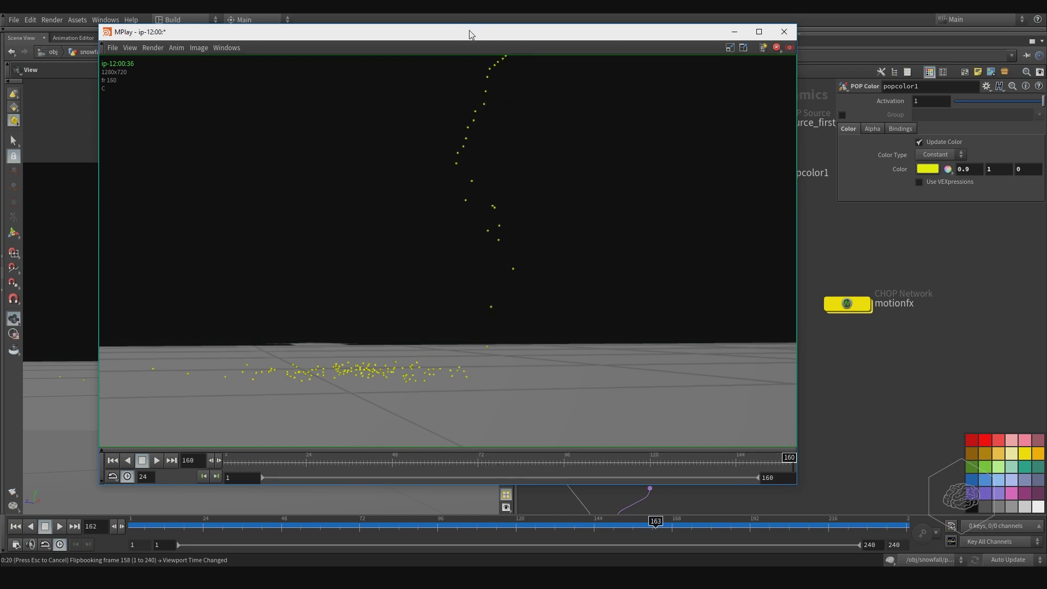
{"action": "left_click_drag", "start_coordinate": [469, 31], "coordinate": [492, 34]}
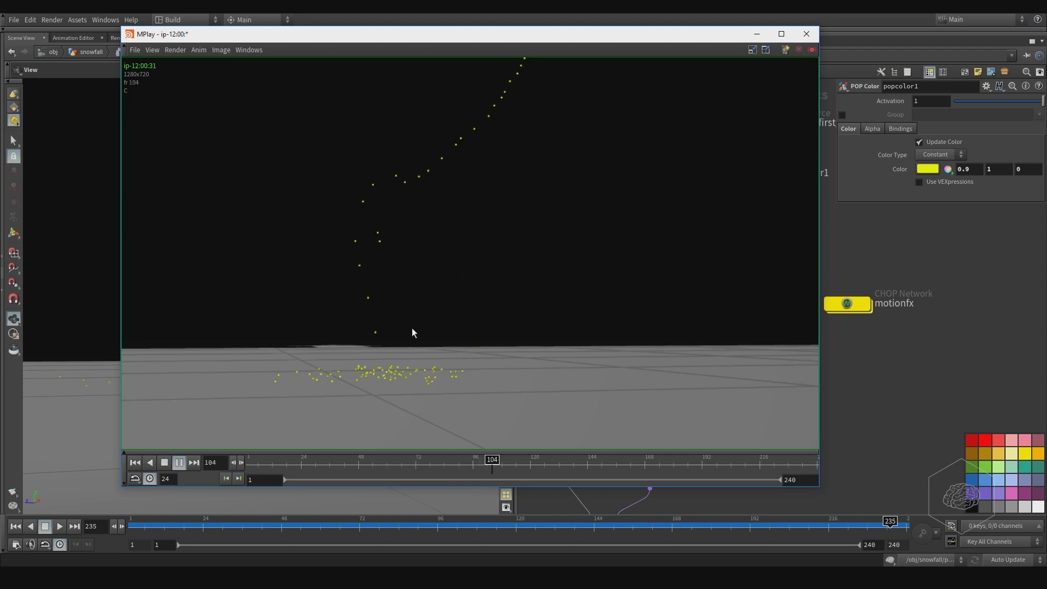
{"action": "left_click", "coordinate": [803, 34]}
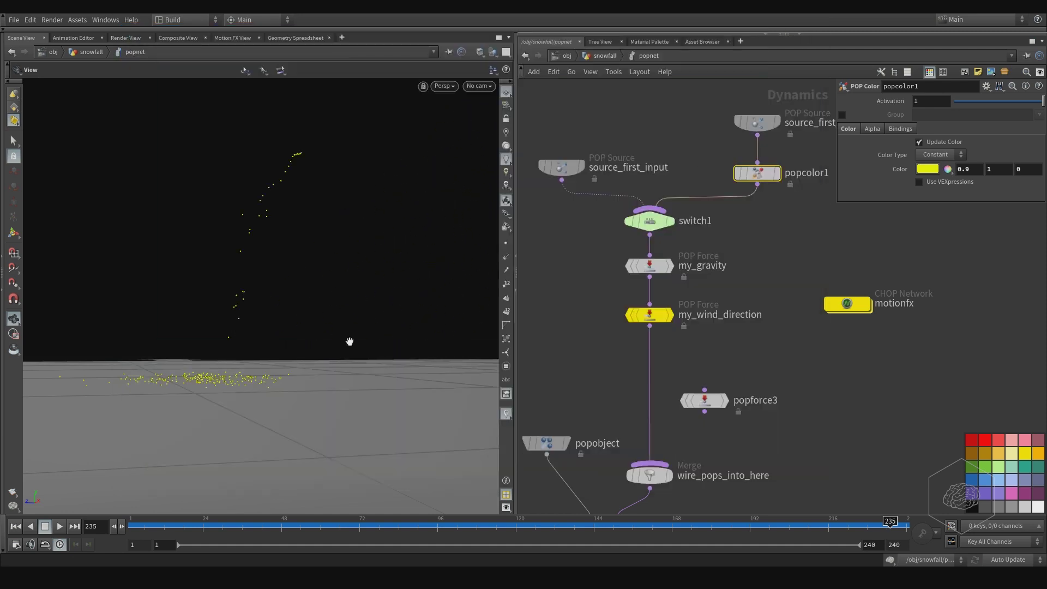
Set the noise roughness of my_wind_direction to about 0.747 and replay the simulation from the start
{"action": "left_click_drag", "start_coordinate": [381, 261], "coordinate": [314, 299]}
{"action": "left_click_drag", "start_coordinate": [691, 277], "coordinate": [621, 338]}
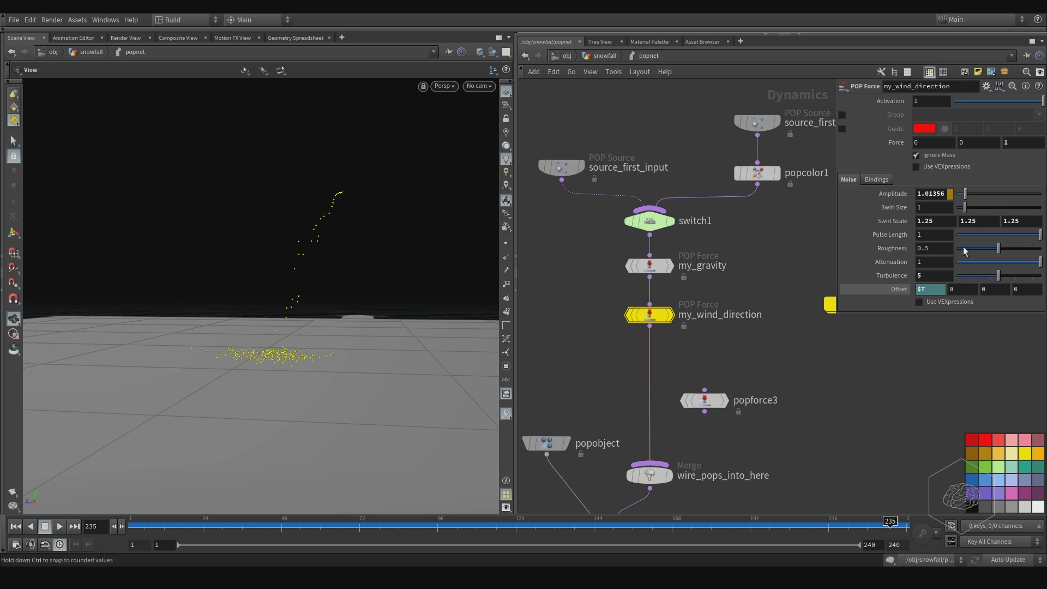
{"action": "left_click_drag", "start_coordinate": [1004, 249], "coordinate": [1009, 251]}
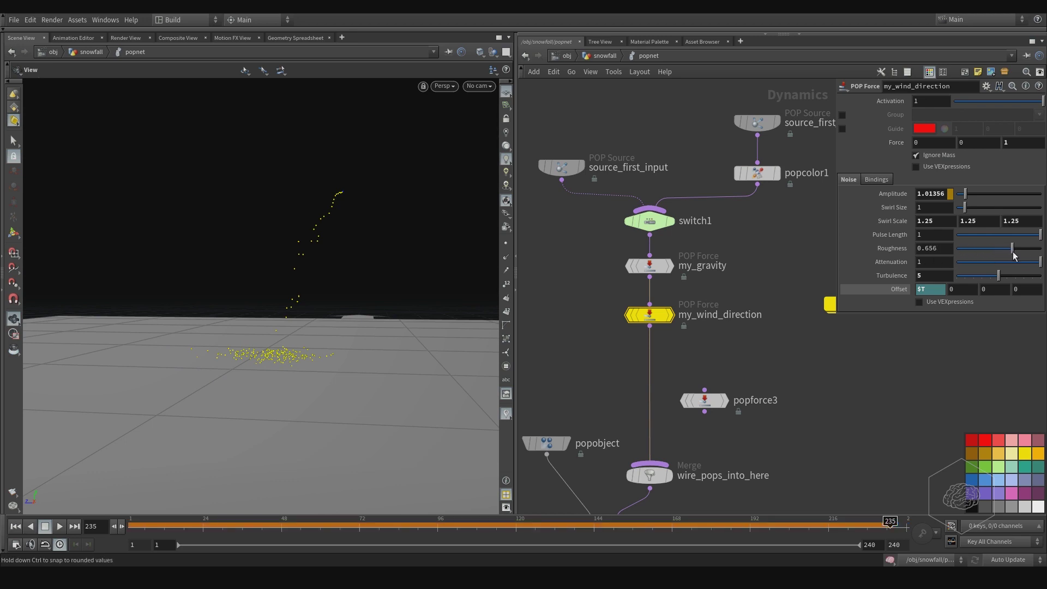
{"action": "left_click_drag", "start_coordinate": [234, 529], "coordinate": [130, 527]}
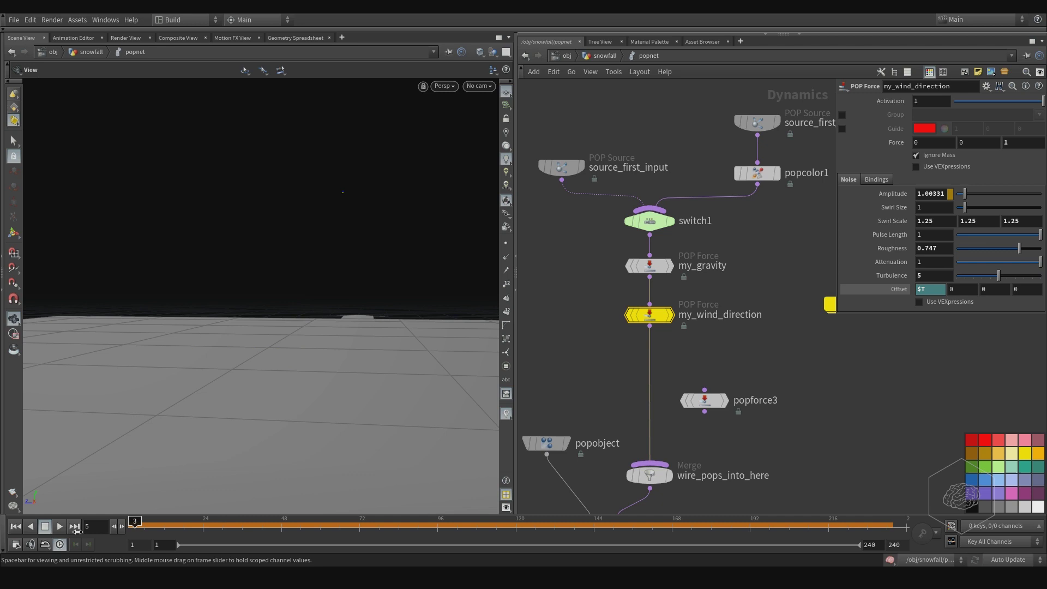
{"action": "left_click", "coordinate": [57, 530]}
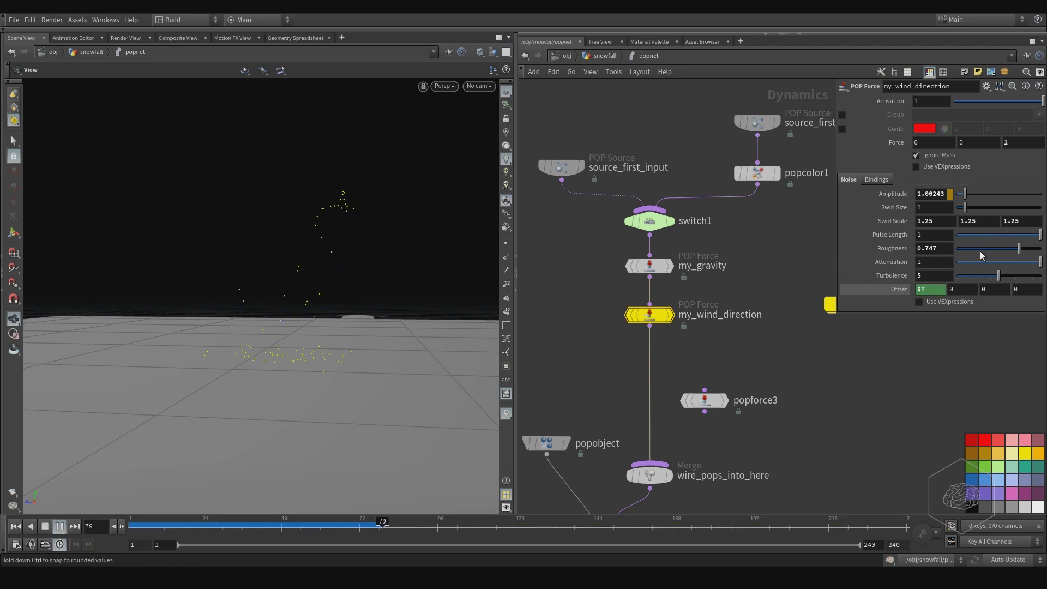
Try lower noise roughness values of 0.558 and 0.4 on my_wind_direction while the simulation plays
{"action": "left_click_drag", "start_coordinate": [980, 251], "coordinate": [1003, 257]}
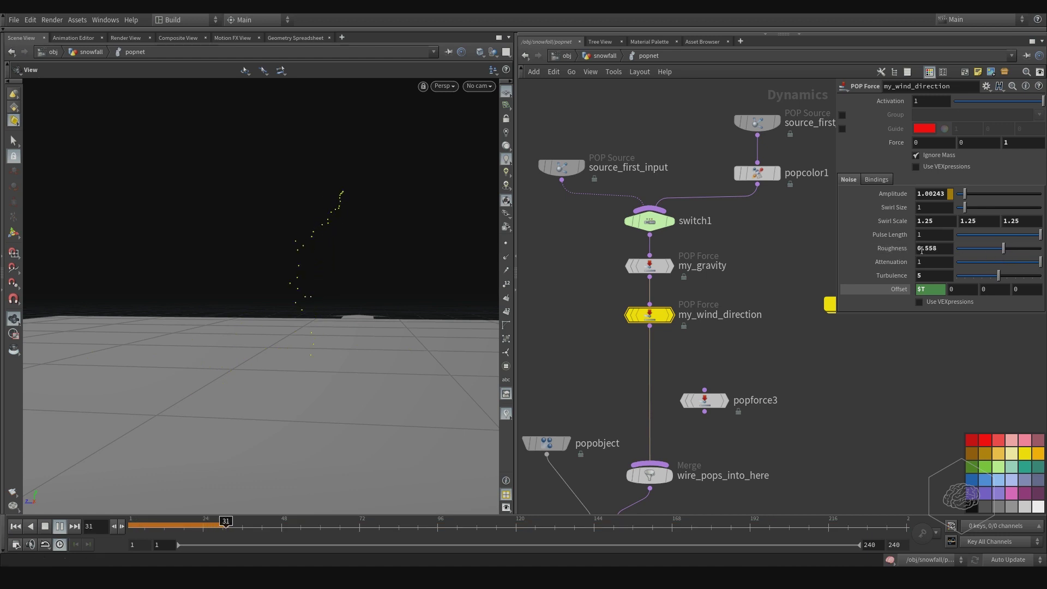
{"action": "left_click_drag", "start_coordinate": [928, 248], "coordinate": [938, 249]}
{"action": "key", "text": "BackSpace"}
{"action": "key", "text": "BackSpace"}
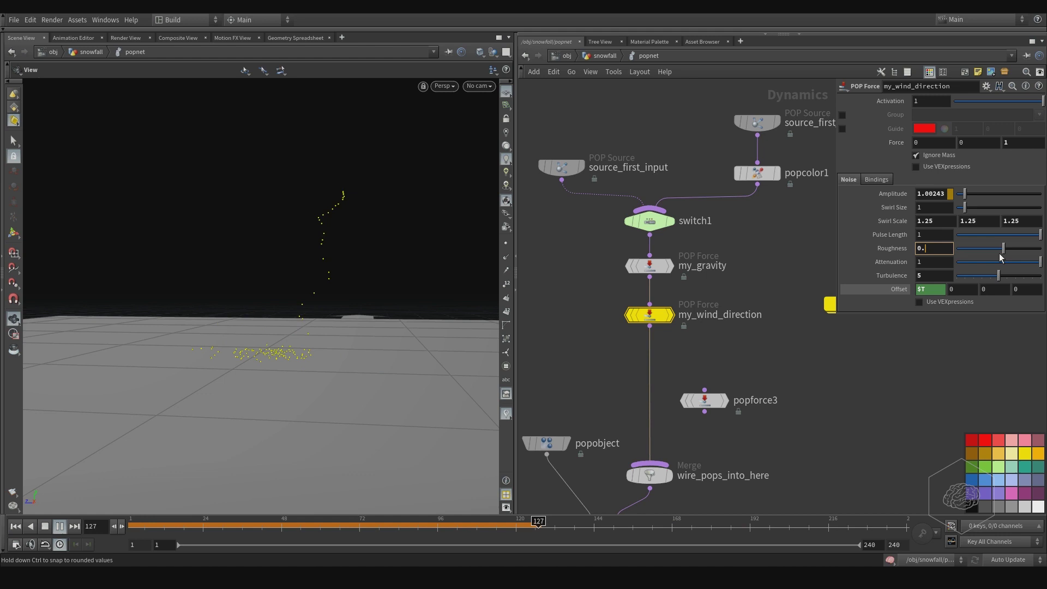
{"action": "type", "text": "4"}
{"action": "key", "text": "Return"}
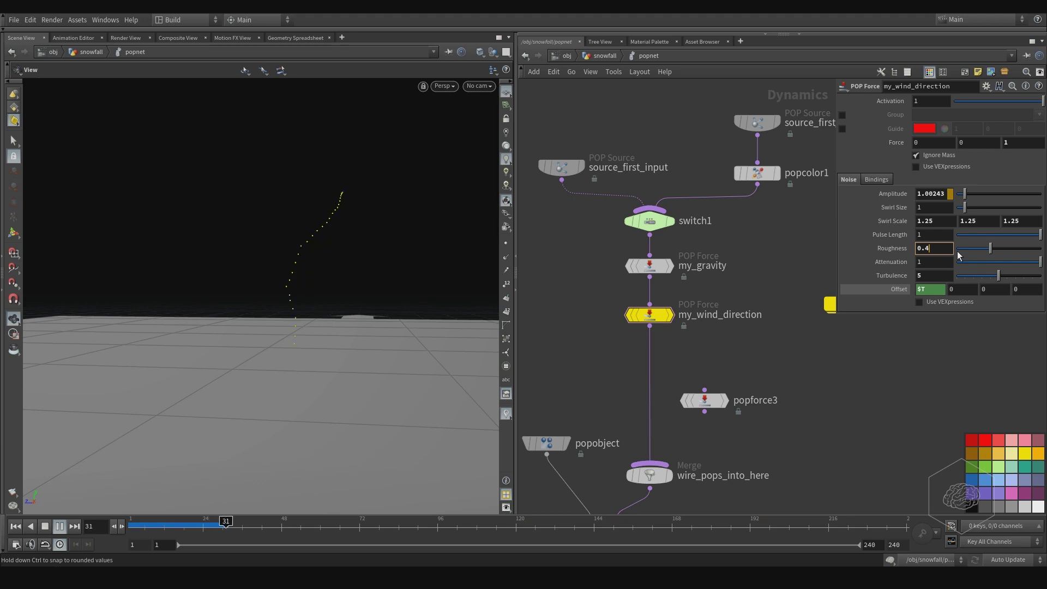
Set the noise roughness of my_wind_direction to 0.5
{"action": "key", "text": "BackSpace"}
{"action": "type", "text": "5"}
{"action": "key", "text": "Return"}
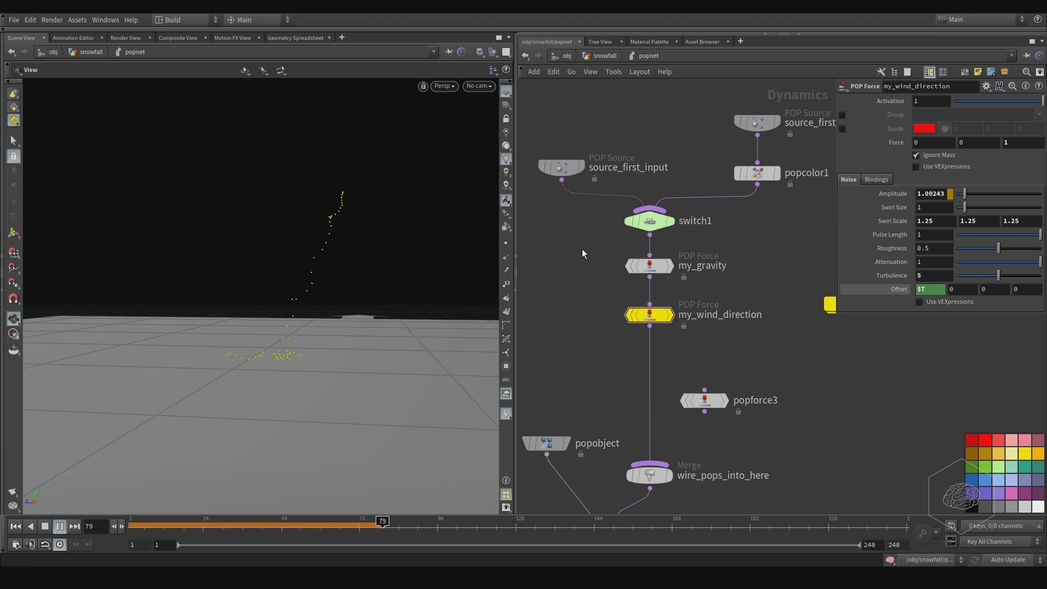